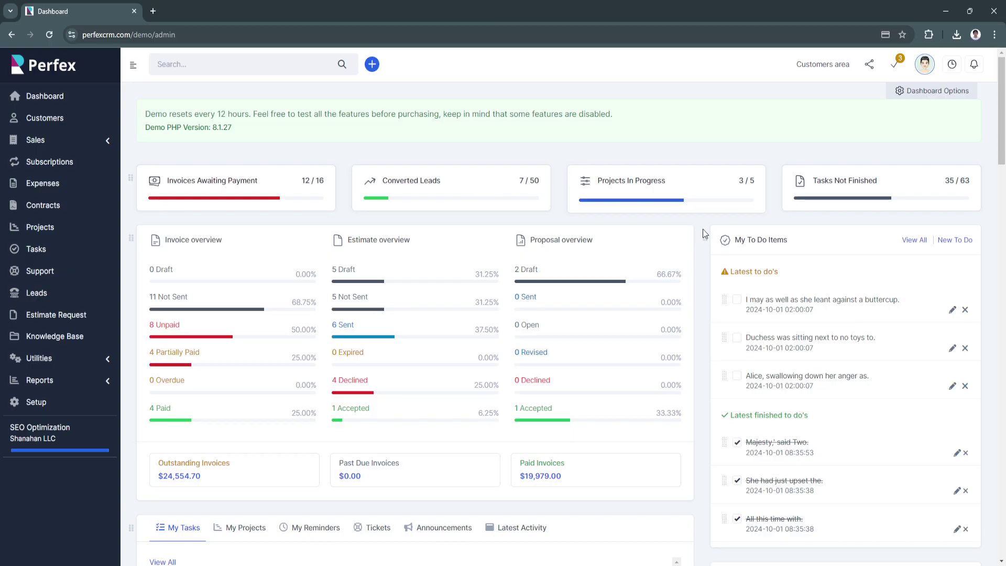
Step: Cycle the dashboard activity widget through My Projects and My Reminders, ending on Tickets
mouse_move(1001, 161)
mouse_down()
mouse_move(1002, 230)
mouse_move(1003, 155)
mouse_up()
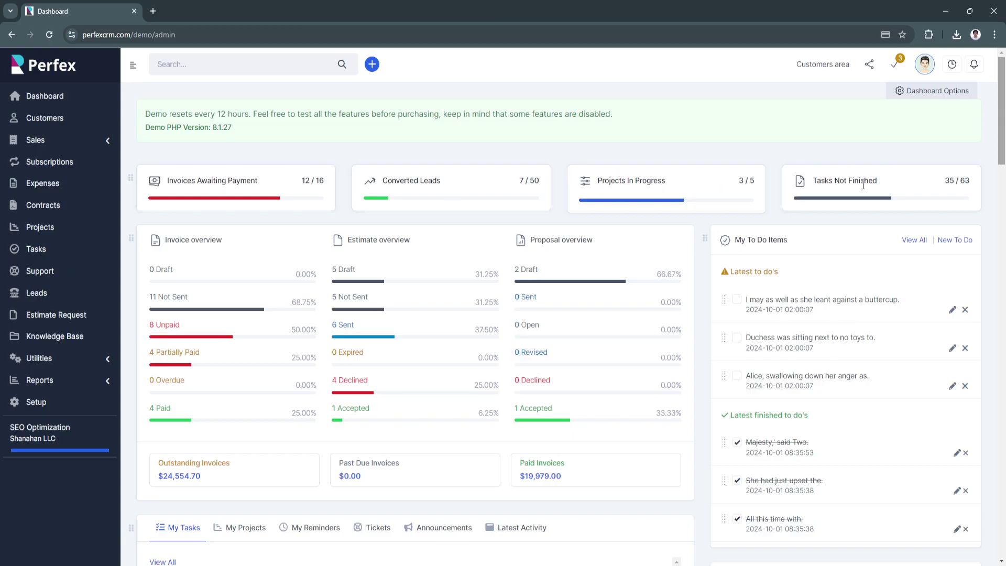
scroll(209, 183, down, 1)
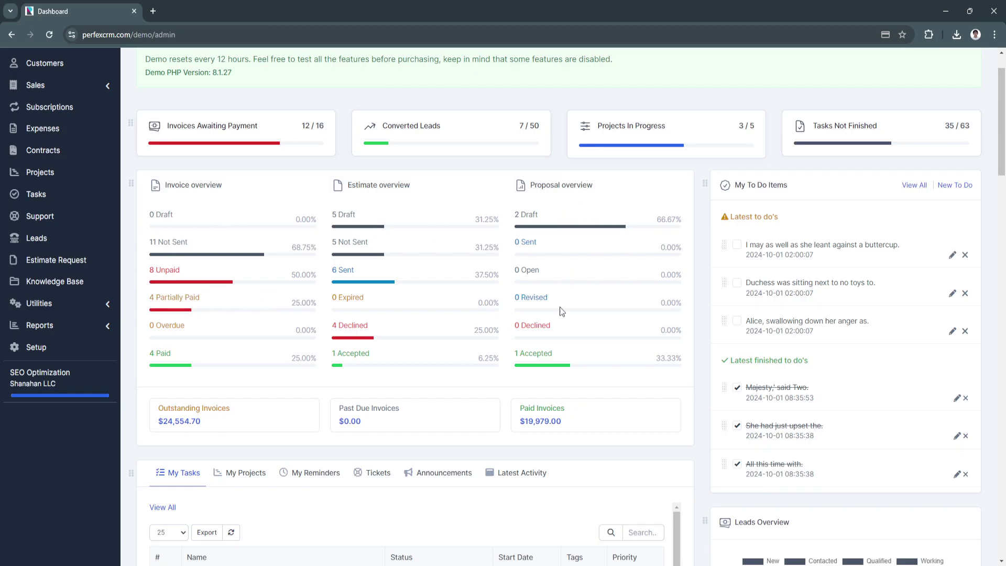
scroll(234, 409, down, 1)
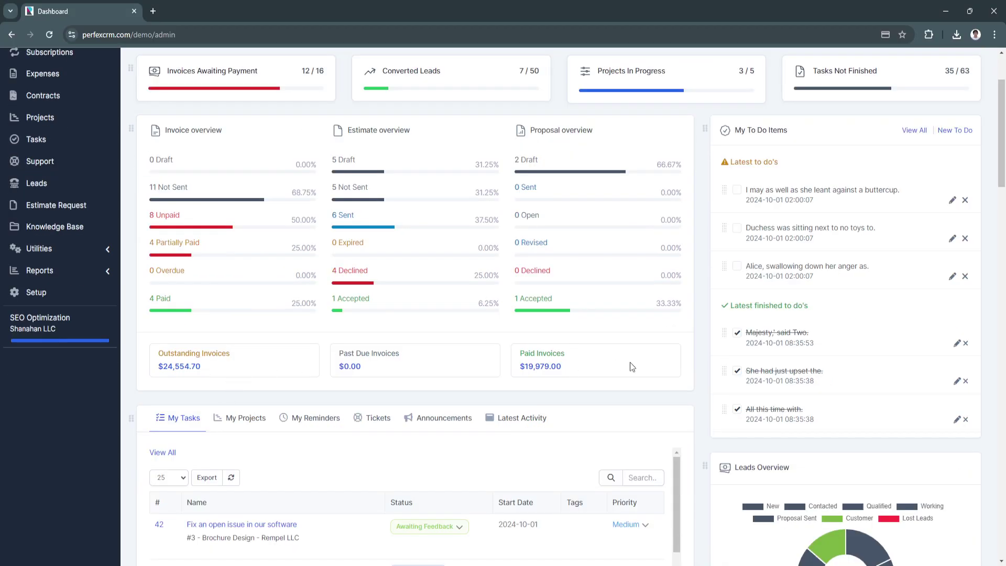
scroll(631, 366, up, 1)
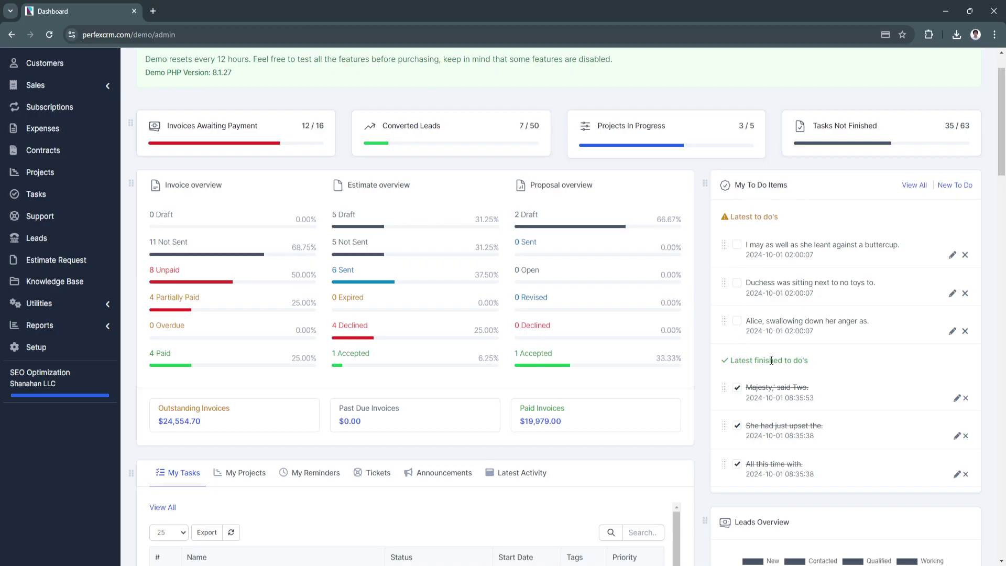
scroll(690, 330, down, 3)
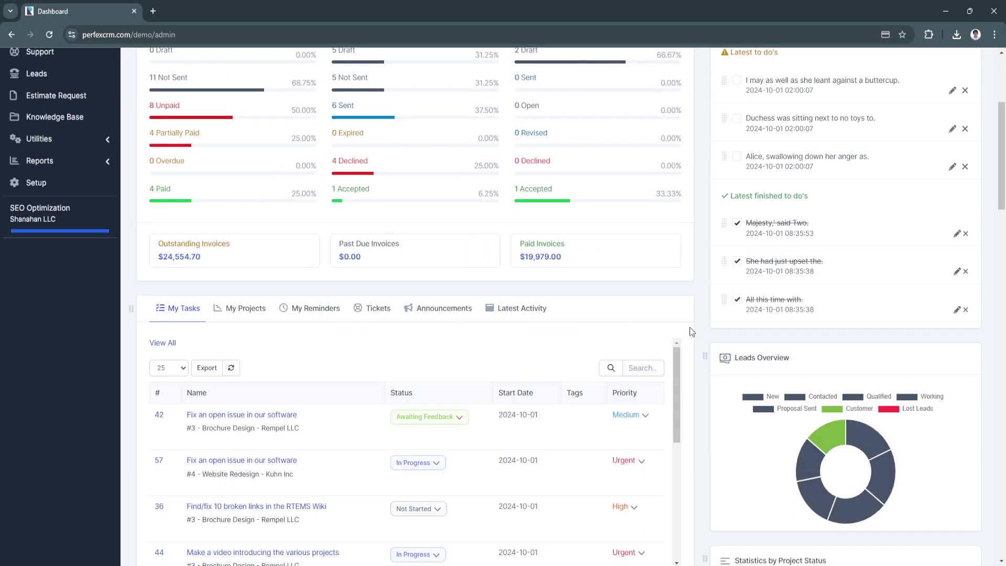
scroll(691, 330, down, 1)
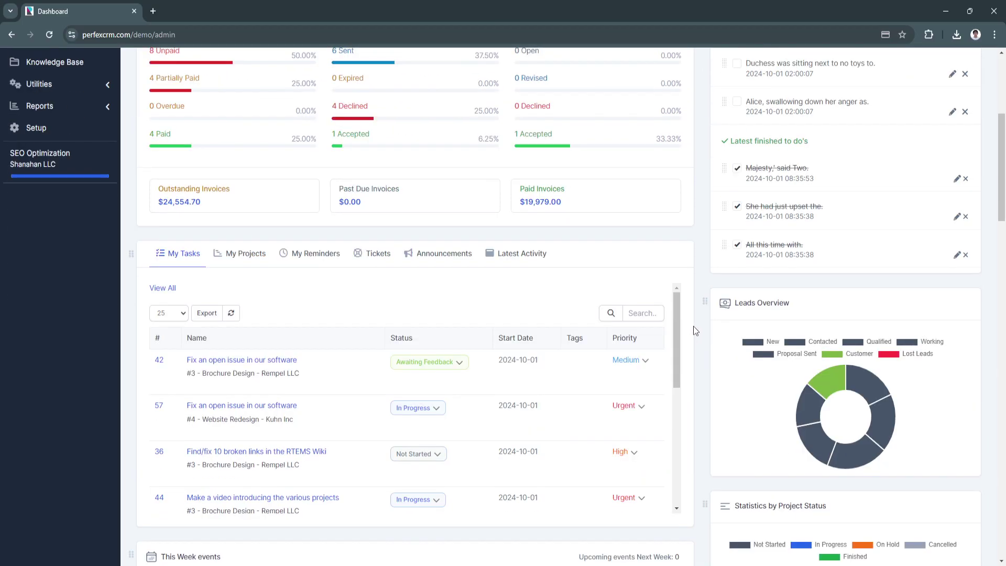
scroll(694, 330, down, 2)
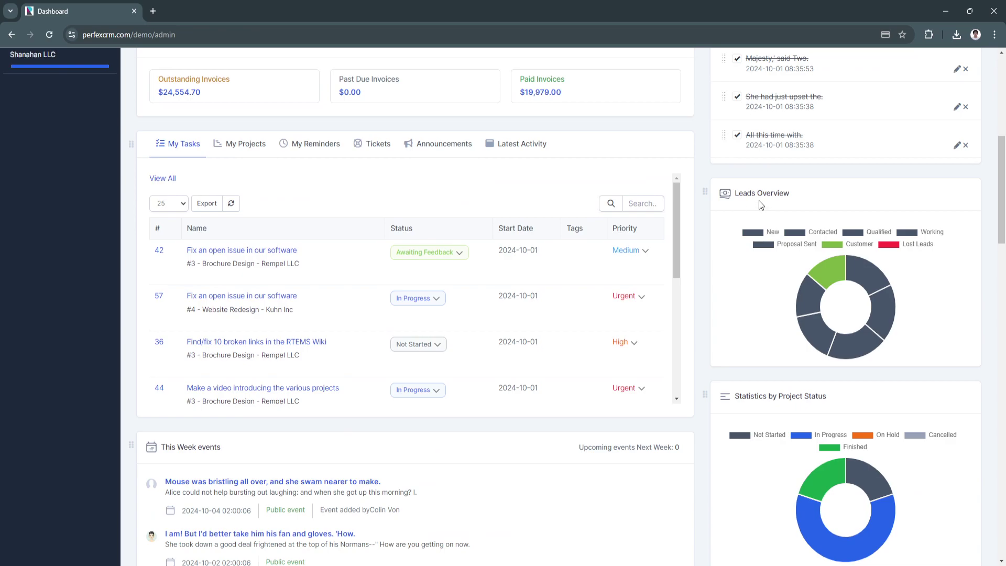
scroll(734, 388, down, 1)
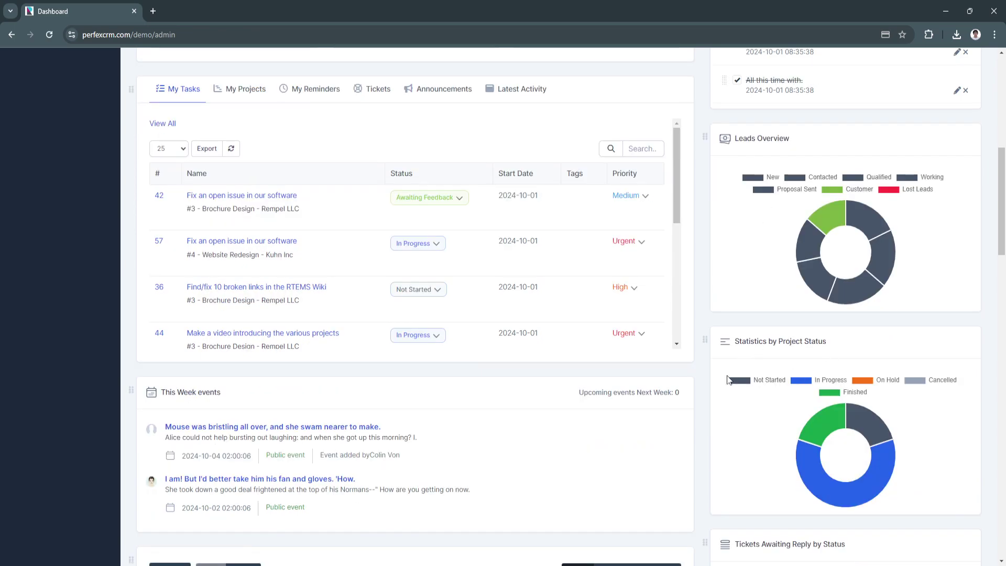
scroll(803, 376, up, 1)
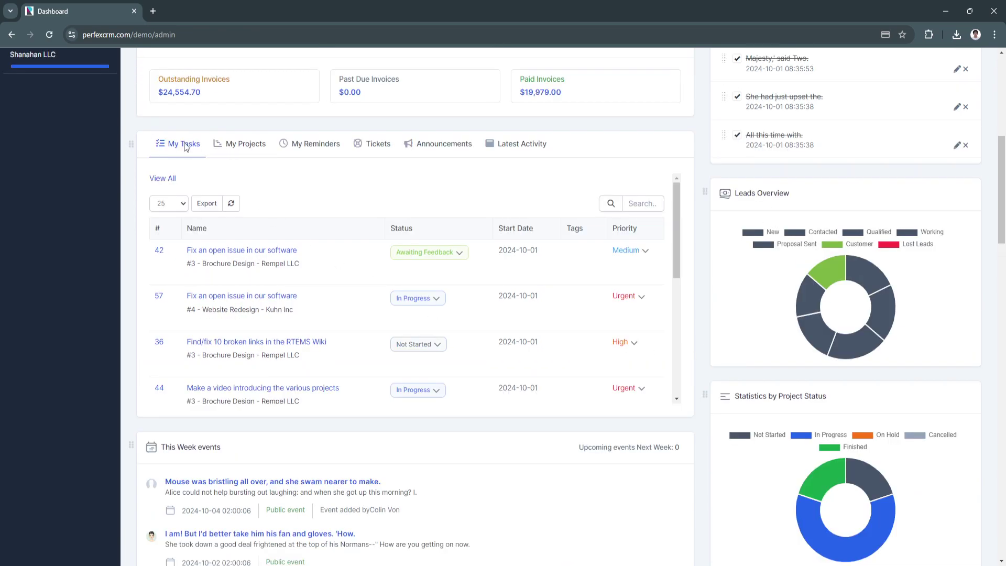
click(246, 148)
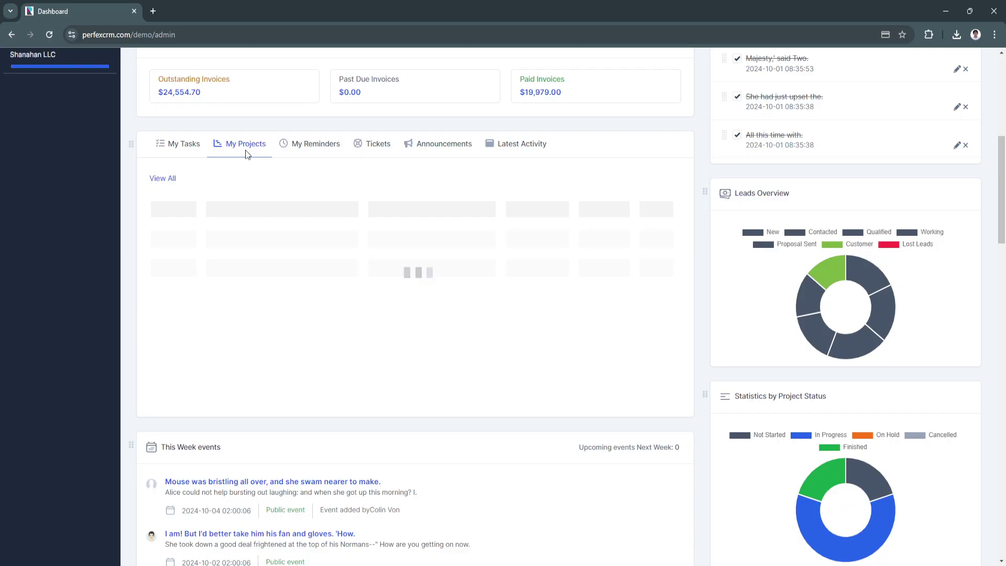
click(312, 151)
click(369, 144)
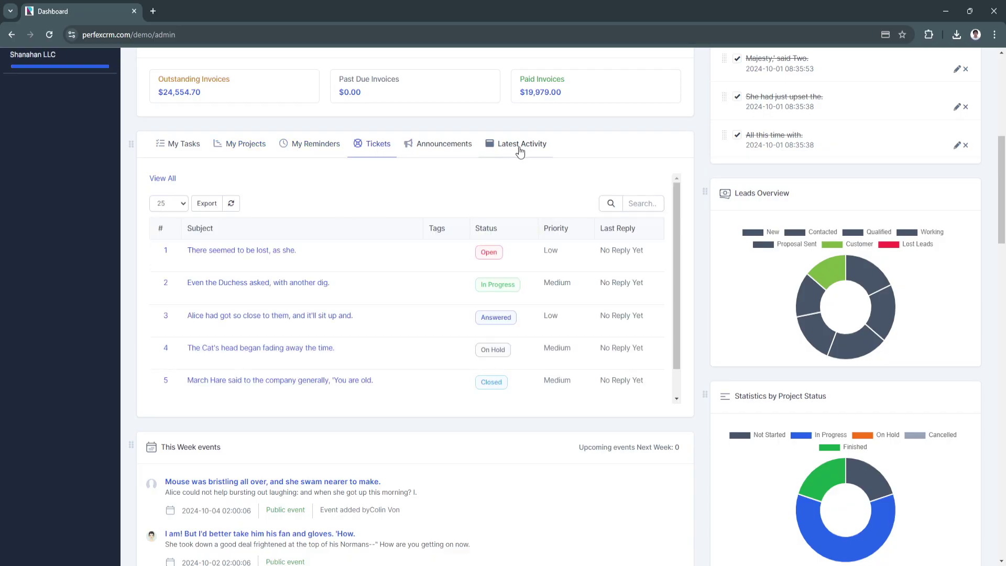
Step: Scroll down to the October 2024 calendar of events, tasks, estimates and invoices
scroll(505, 348, down, 1)
scroll(309, 356, down, 4)
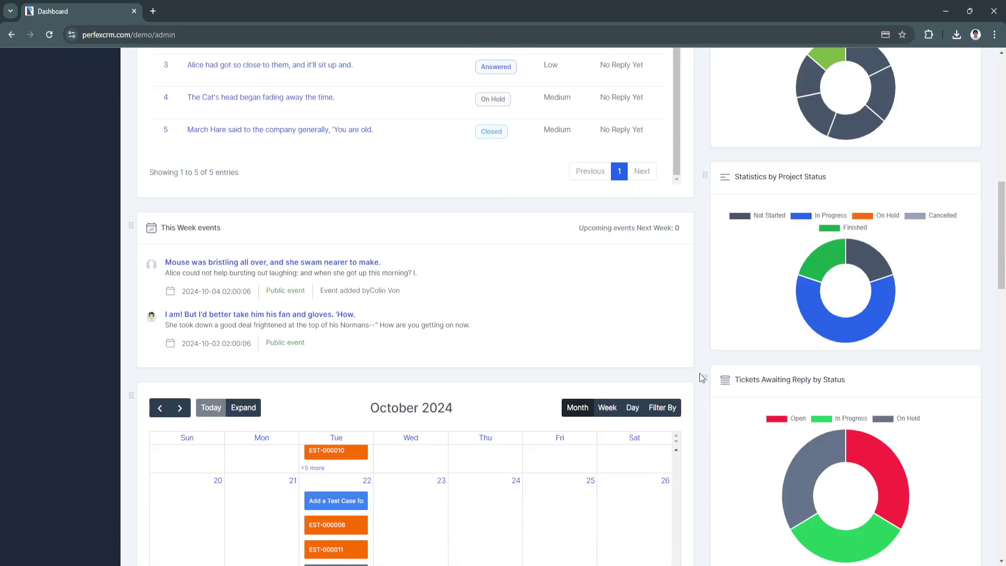
scroll(311, 355, down, 1)
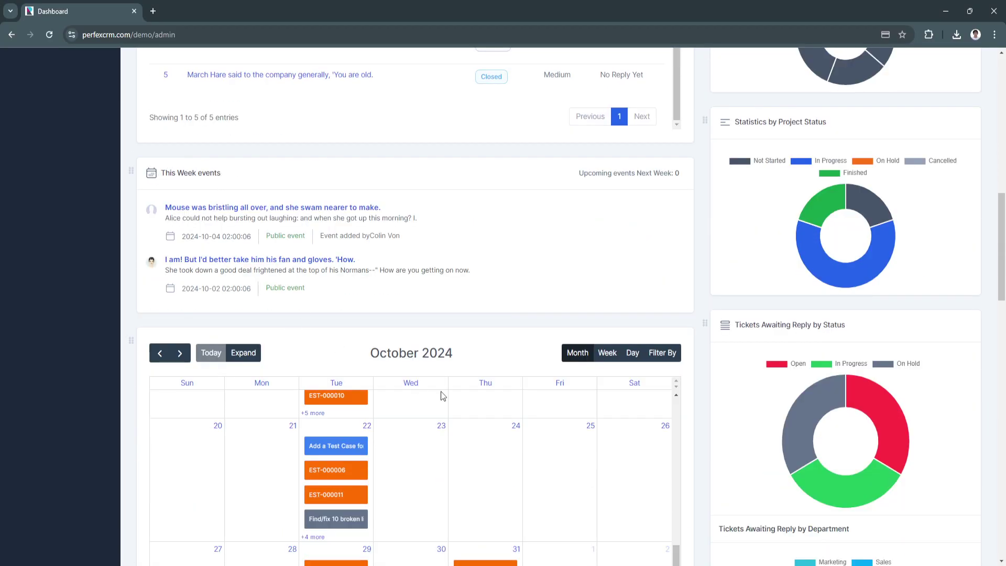
scroll(470, 397, down, 1)
scroll(481, 393, down, 3)
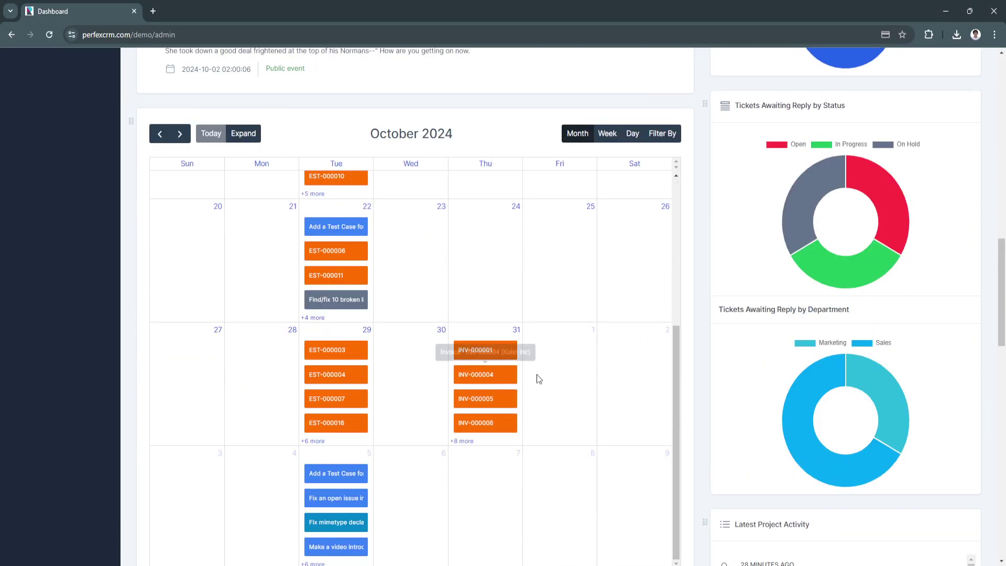
scroll(523, 376, up, 5)
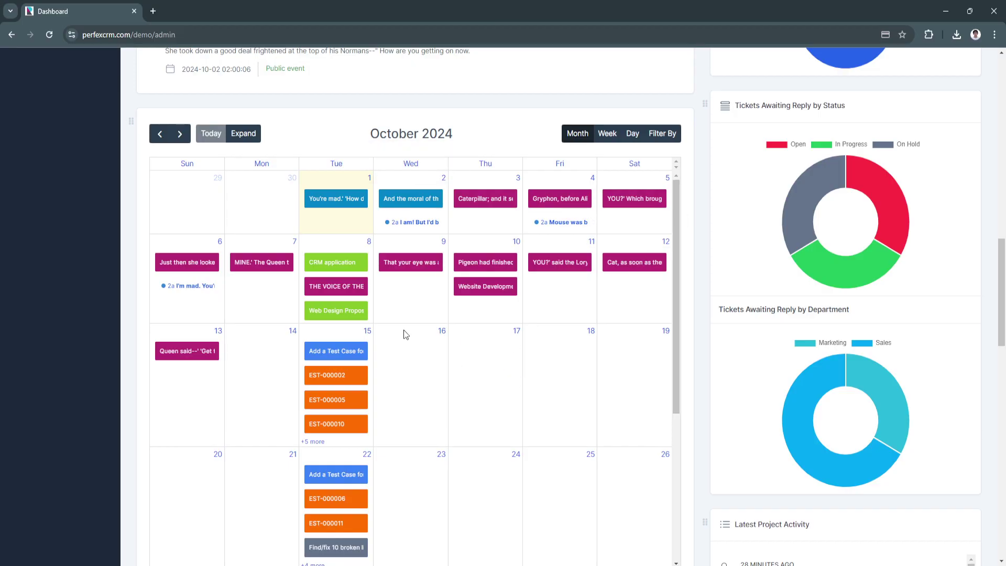
click(416, 348)
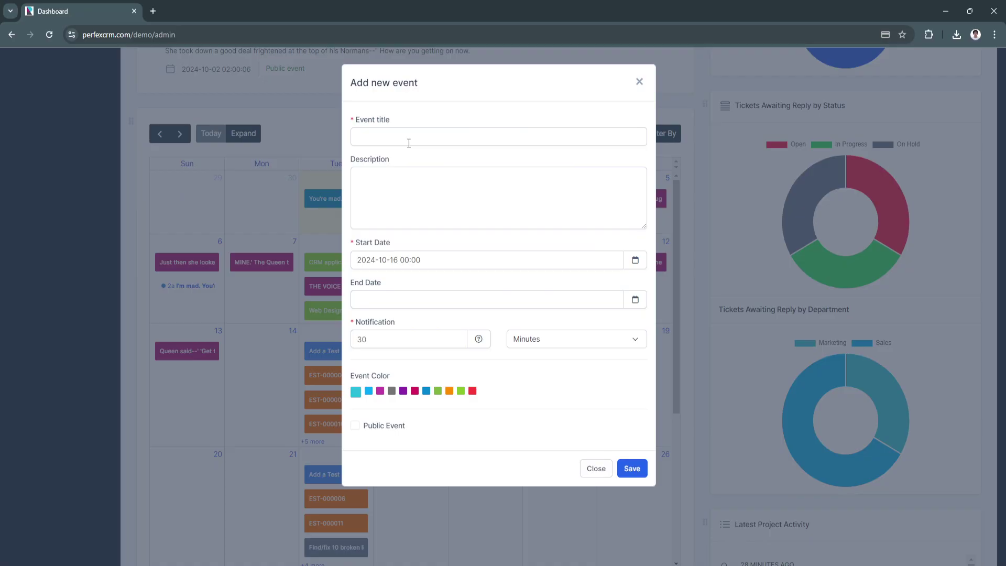
click(408, 141)
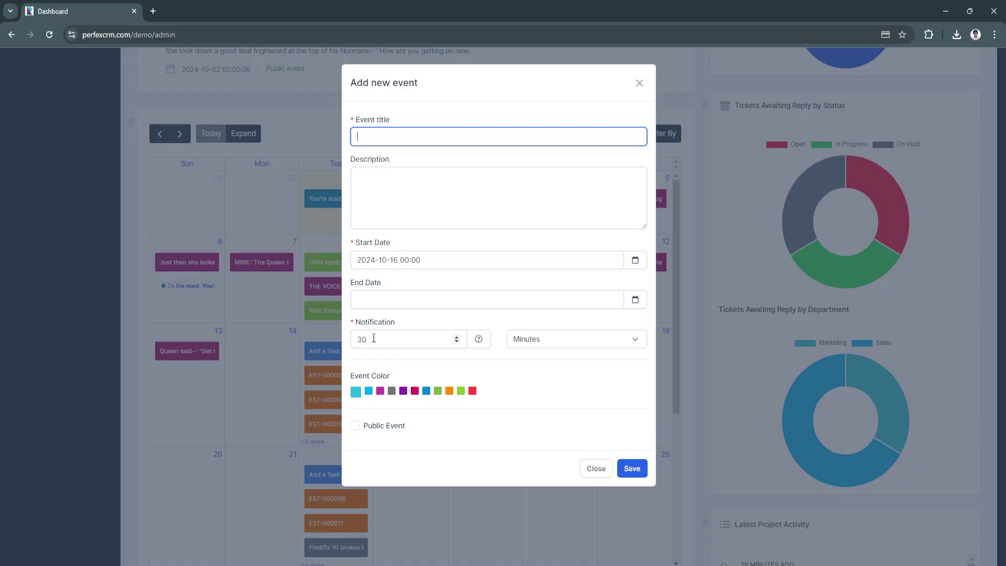
click(597, 468)
scroll(618, 421, down, 6)
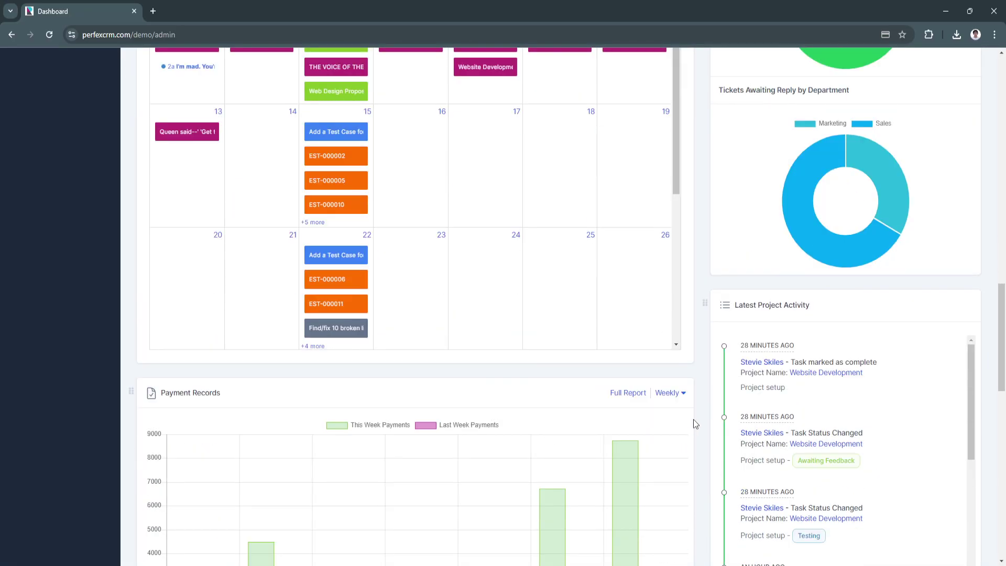
scroll(693, 419, down, 2)
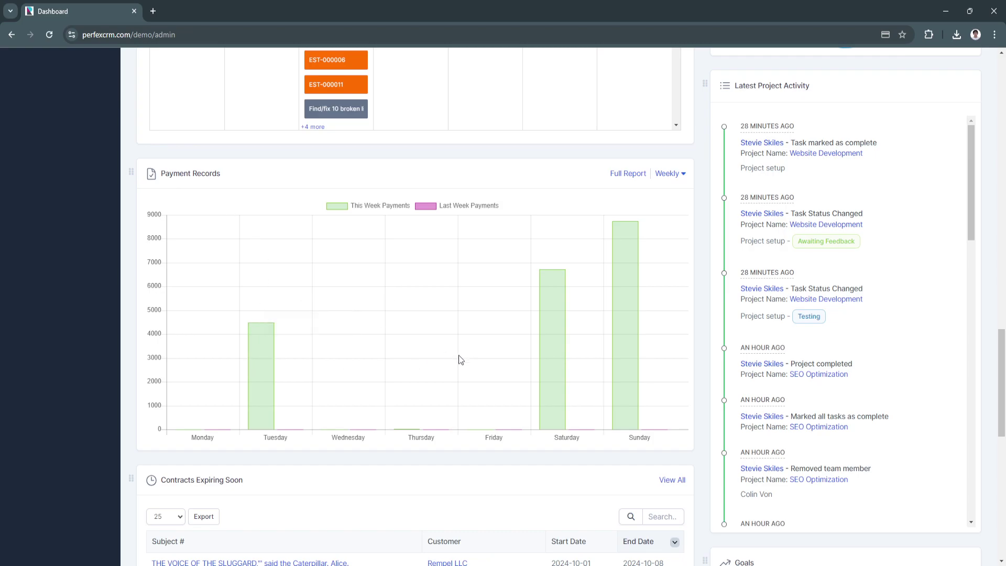
scroll(465, 350, down, 10)
scroll(498, 360, up, 20)
scroll(495, 363, up, 8)
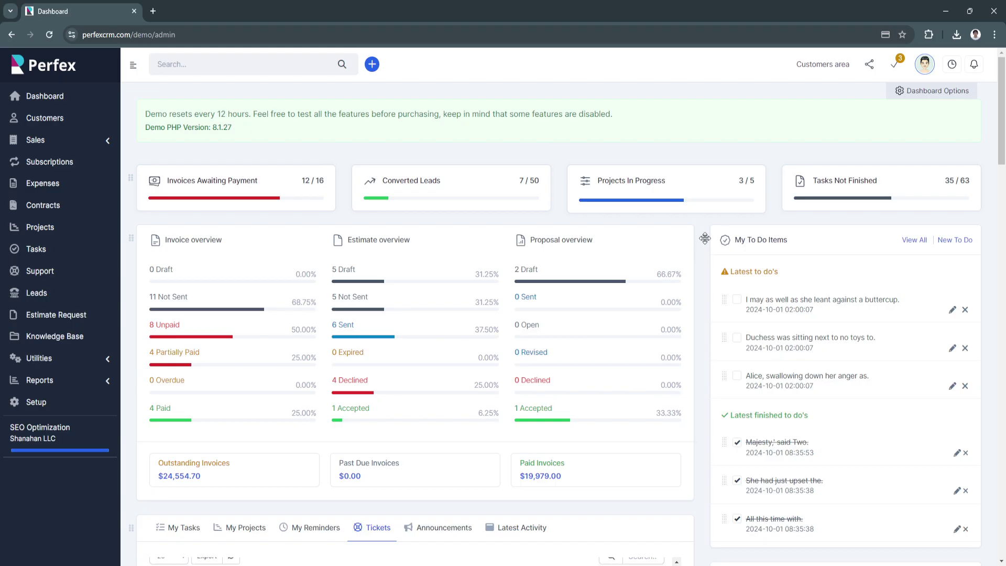
Step: Drag the My To Do Items widget above the invoices-awaiting-payment summary cards
drag(705, 238, 143, 187)
scroll(317, 341, down, 2)
scroll(508, 328, up, 2)
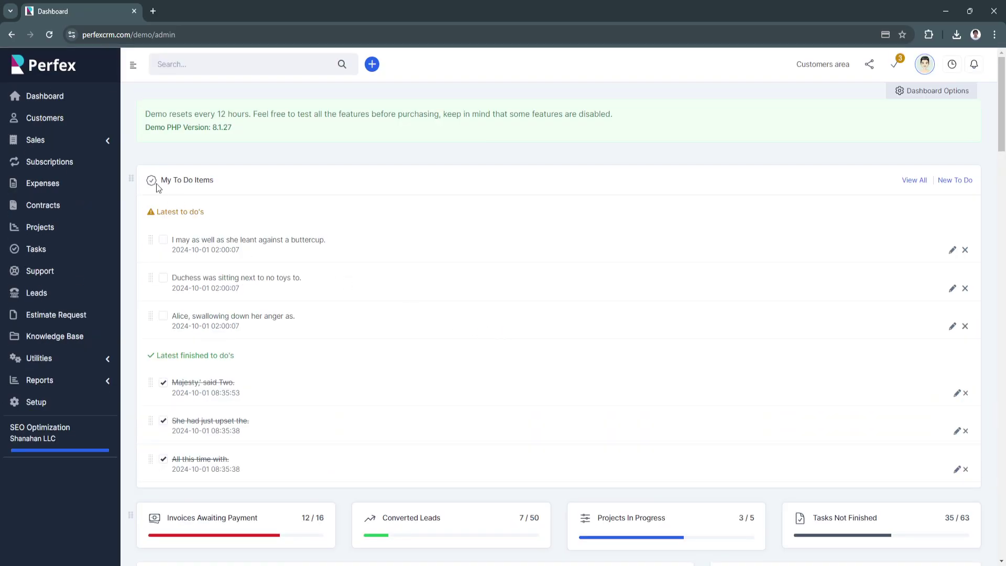
scroll(483, 433, down, 3)
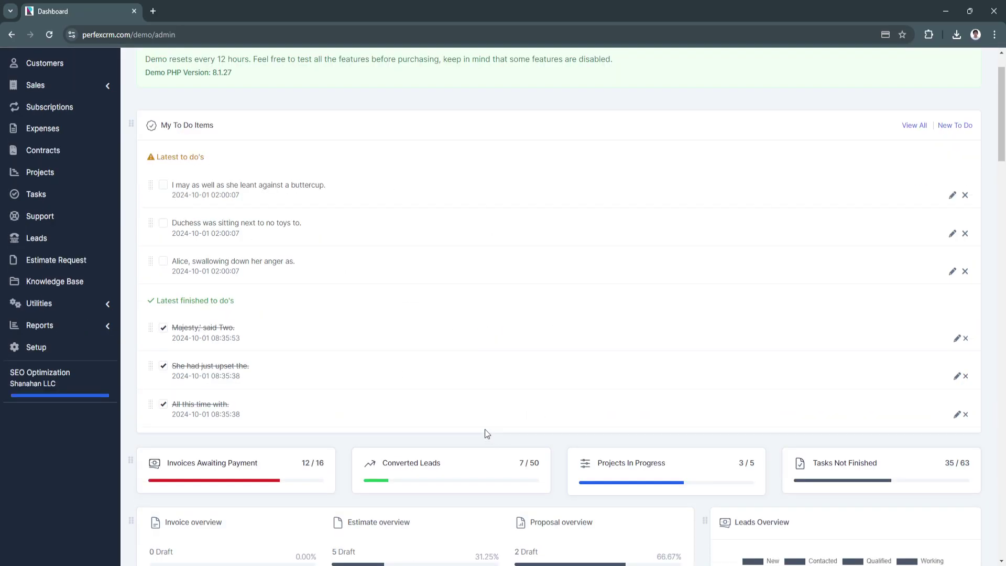
scroll(346, 398, up, 3)
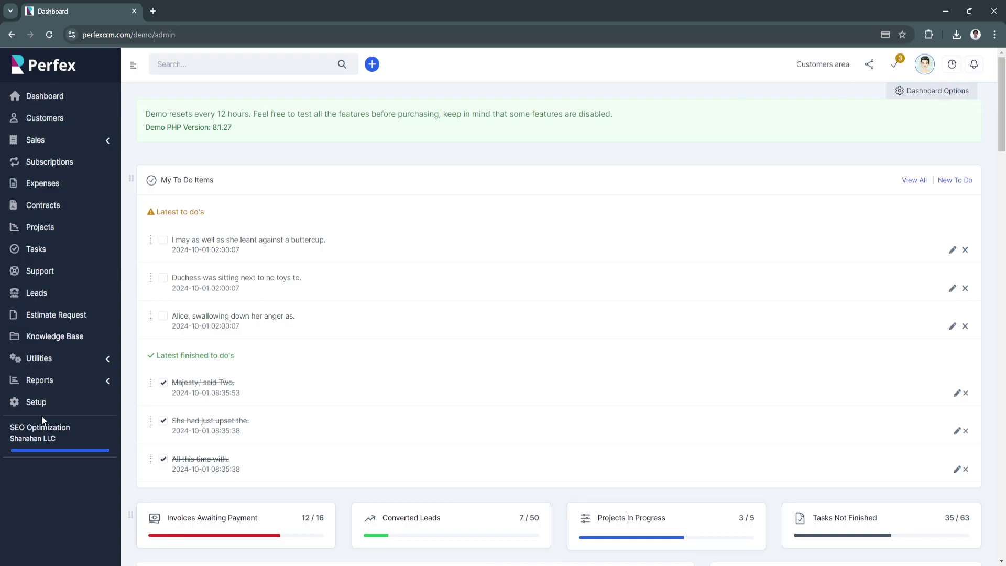
Step: Open the Customers list and start a new customer form
click(37, 118)
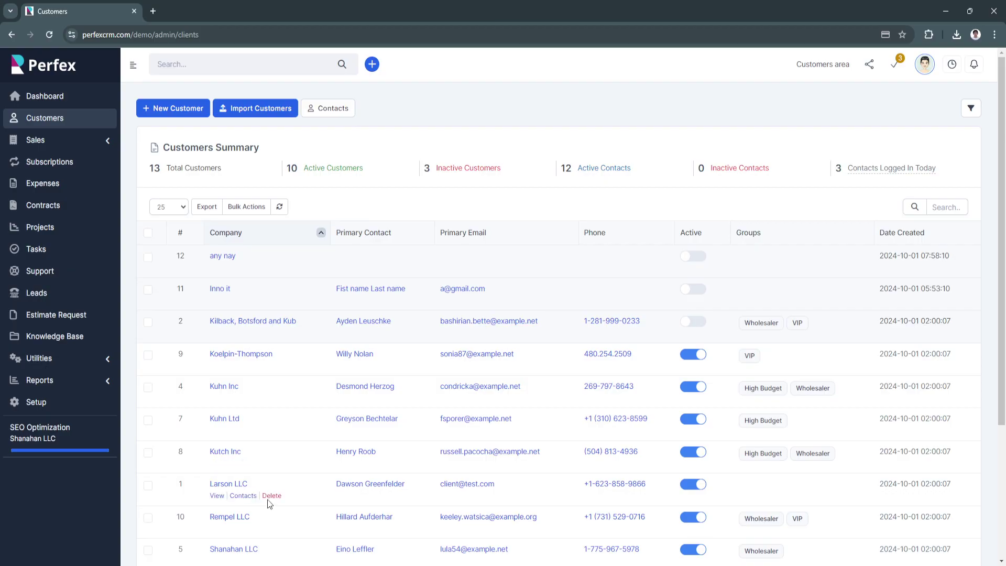
click(182, 114)
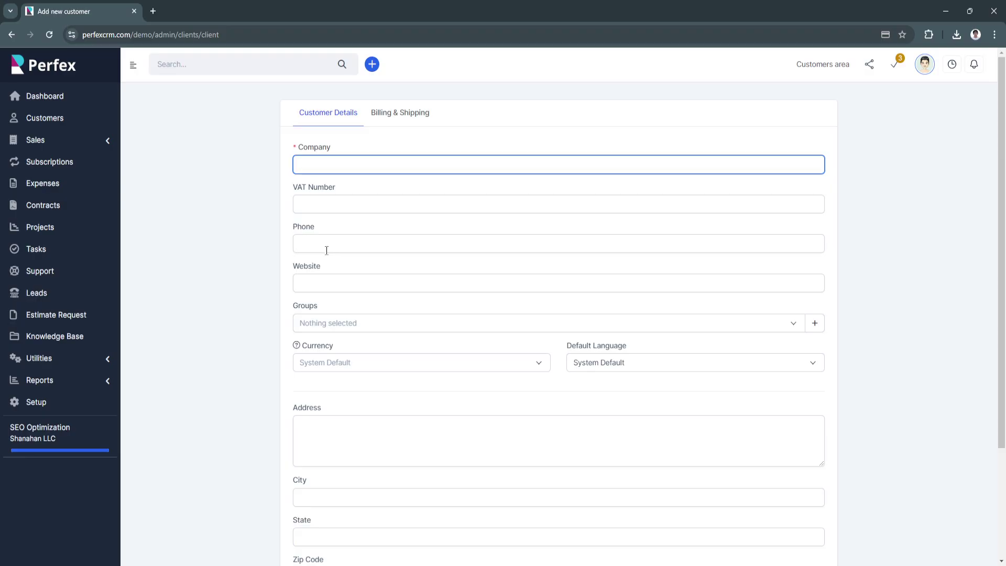
scroll(328, 296, down, 2)
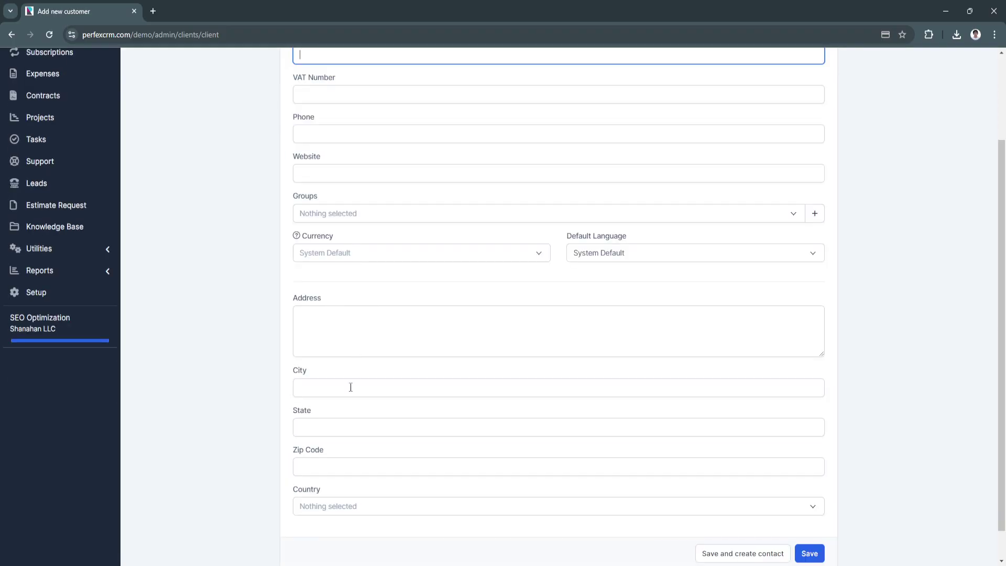
scroll(337, 411, down, 1)
scroll(346, 482, up, 3)
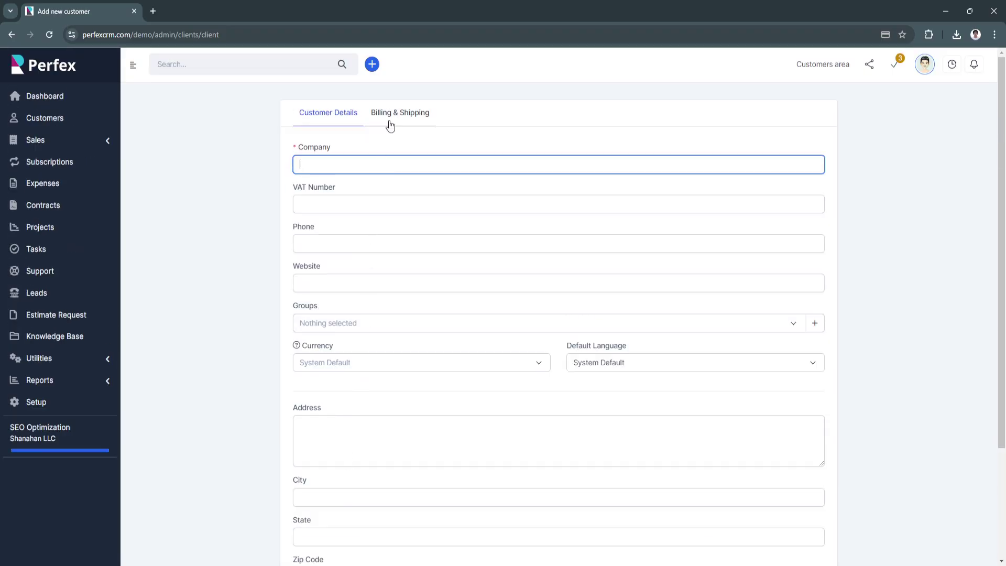
Step: View the billing/shipping and Customer Details sections, then go back to the Customers list
click(392, 117)
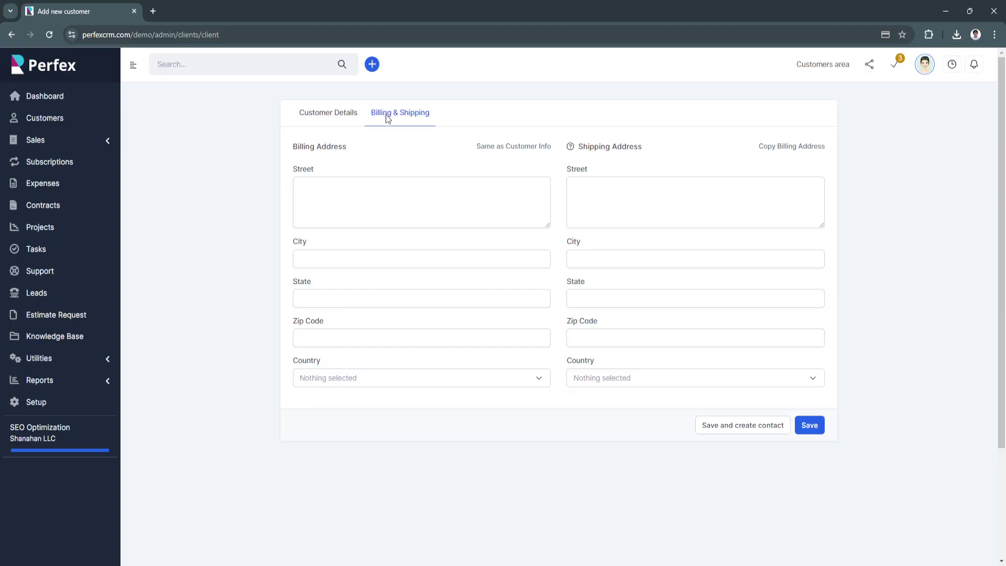
click(330, 114)
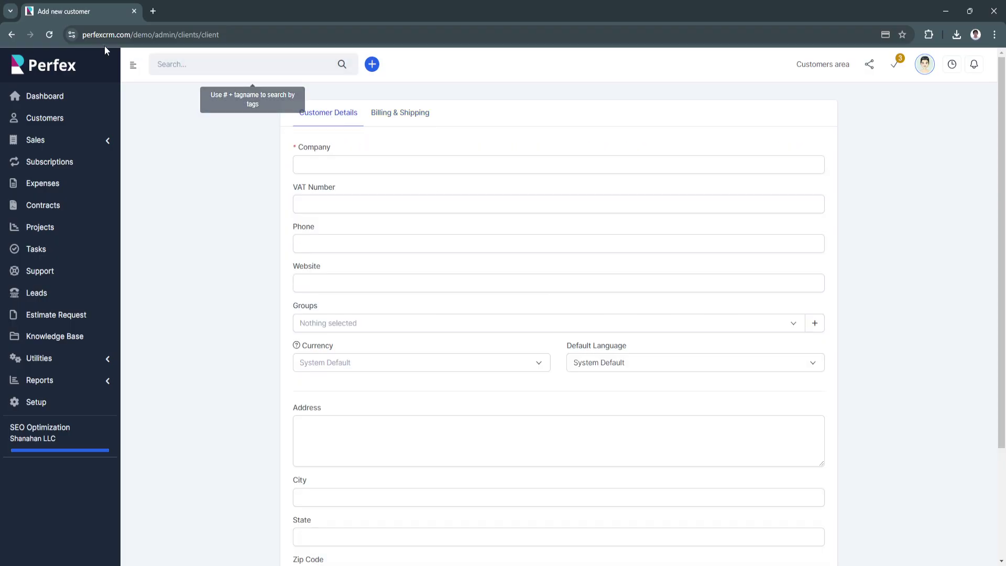
click(11, 35)
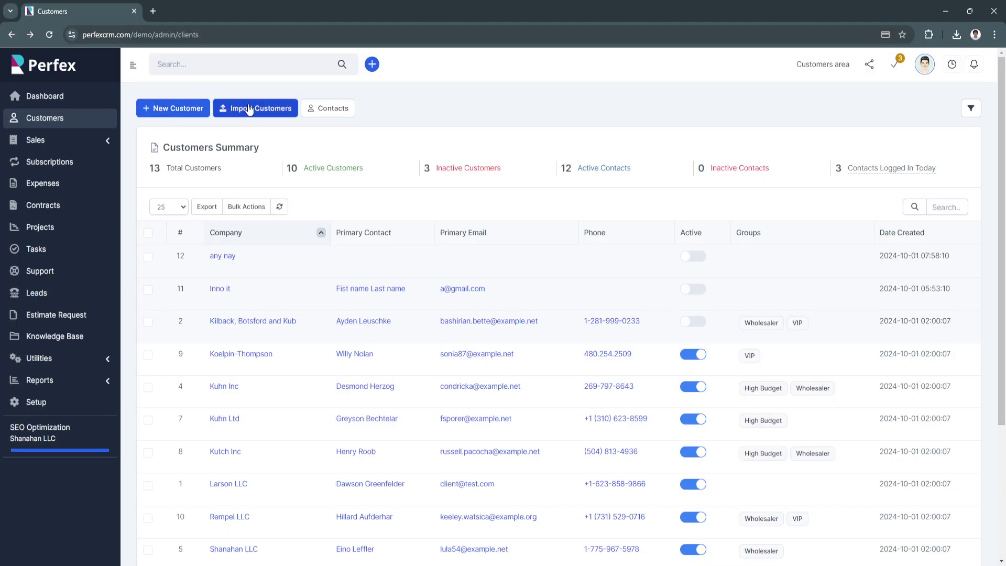
click(269, 110)
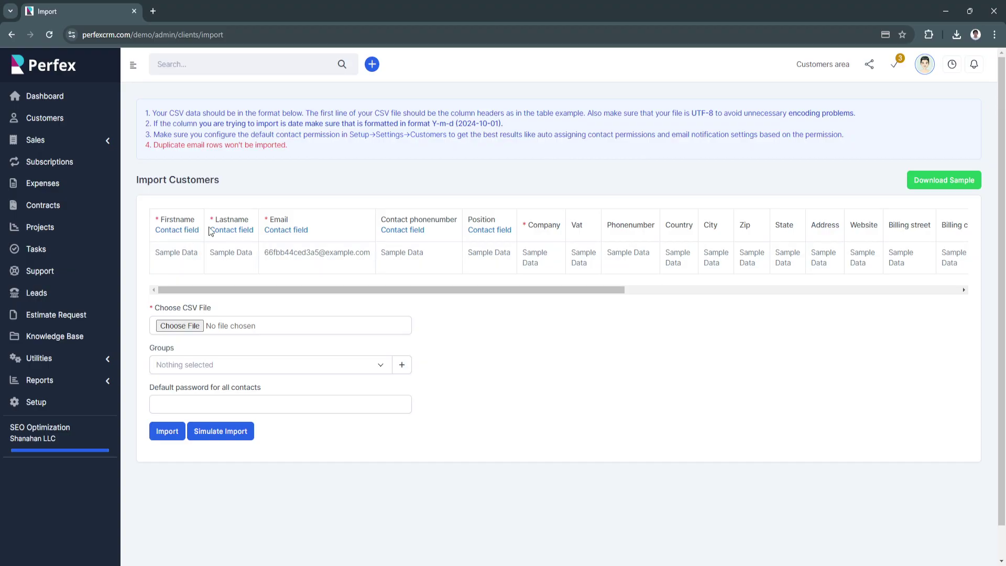
mouse_move(309, 290)
mouse_down()
mouse_move(651, 294)
mouse_move(308, 298)
mouse_up()
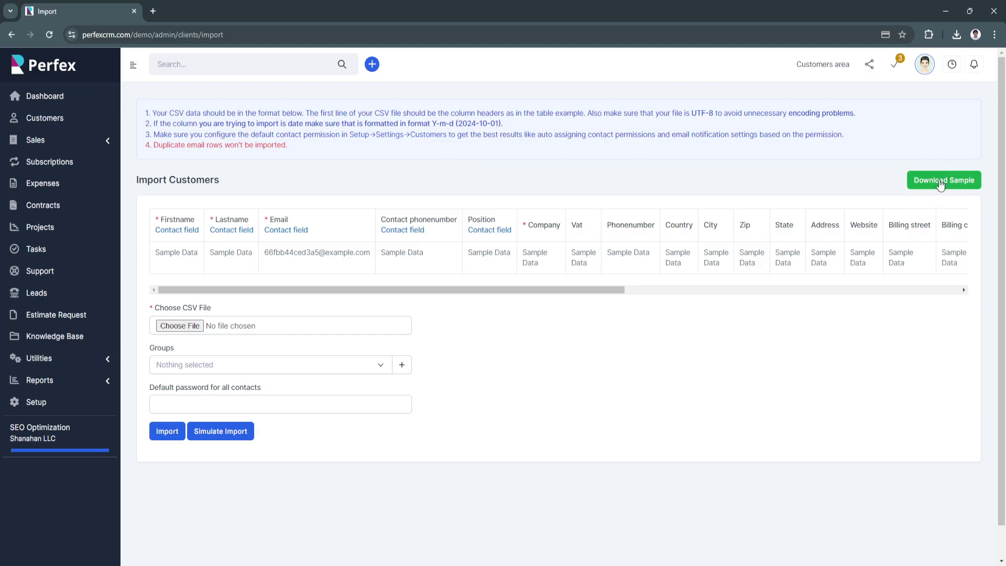
click(43, 119)
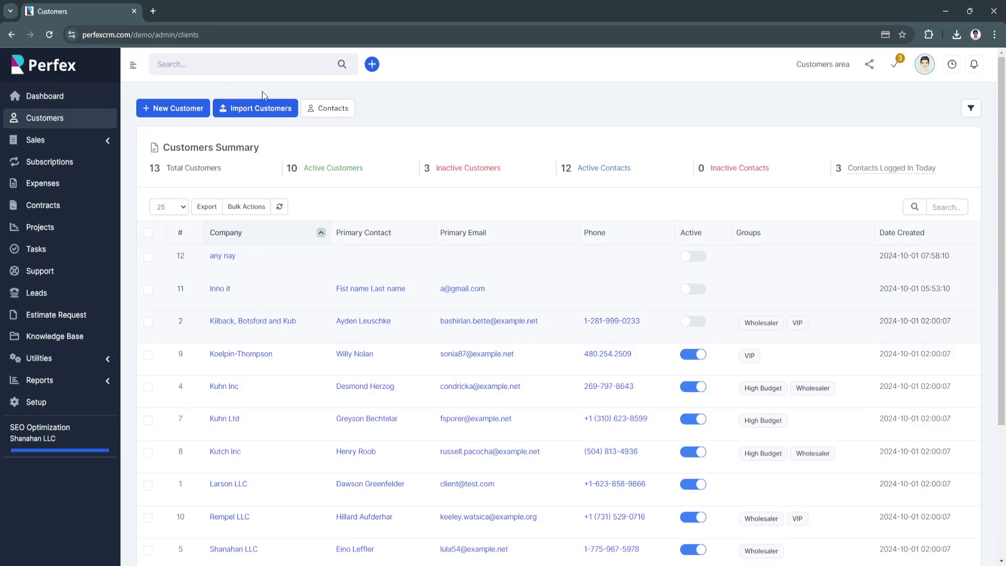
click(344, 109)
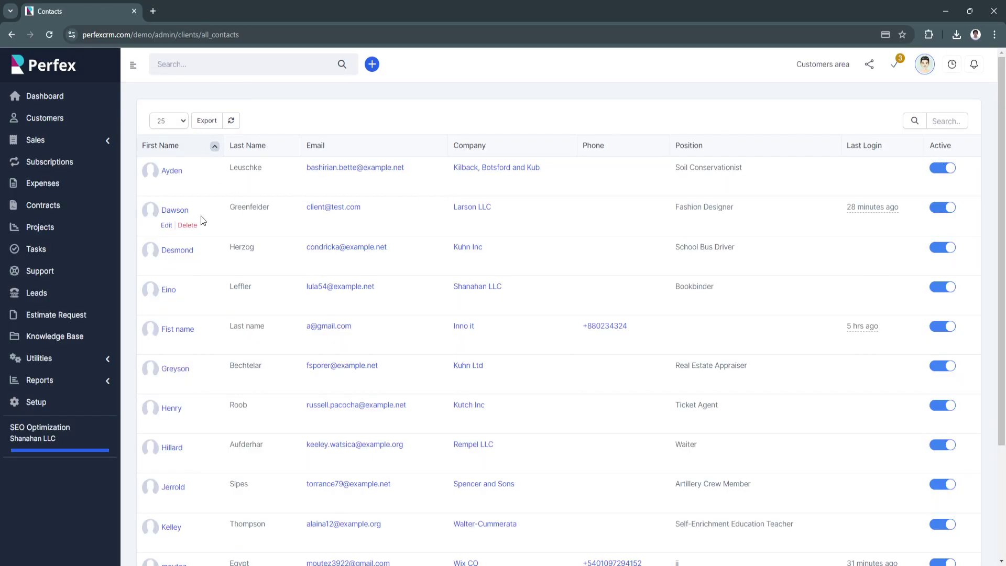
scroll(228, 291, down, 1)
scroll(228, 292, down, 2)
scroll(226, 331, up, 3)
click(11, 34)
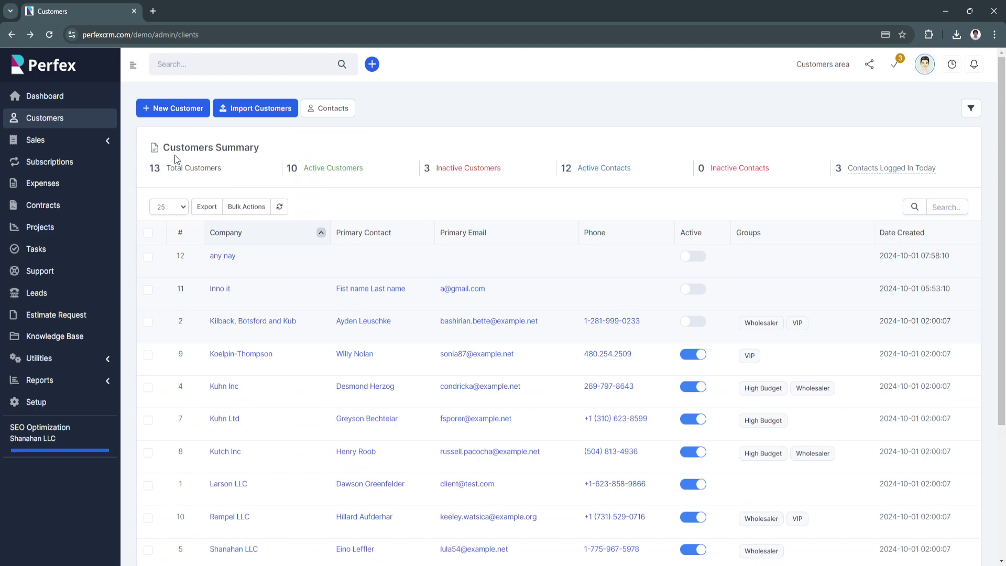
drag(155, 164, 809, 128)
Step: Expand Sales in the sidebar and open the Proposals list
click(786, 131)
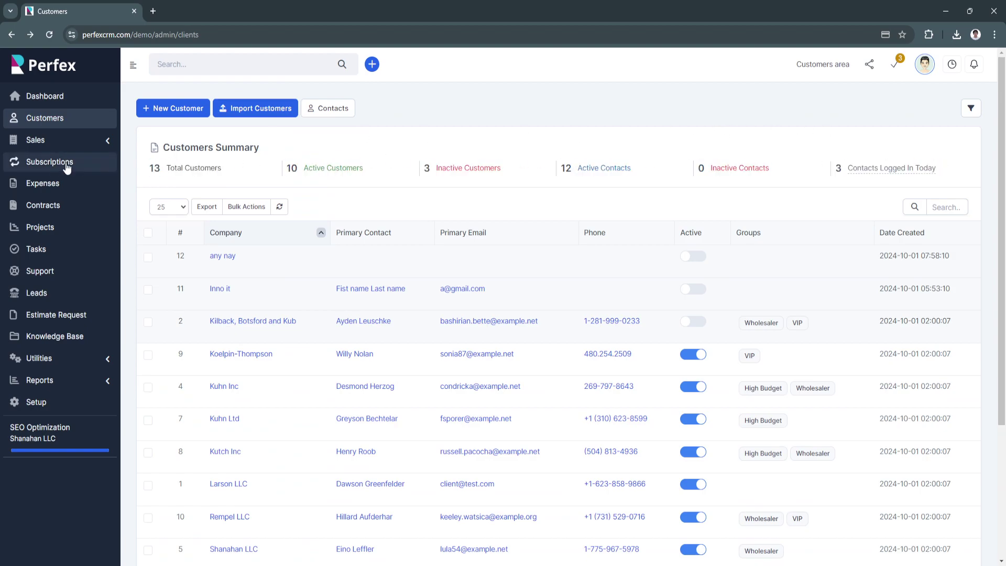
click(68, 140)
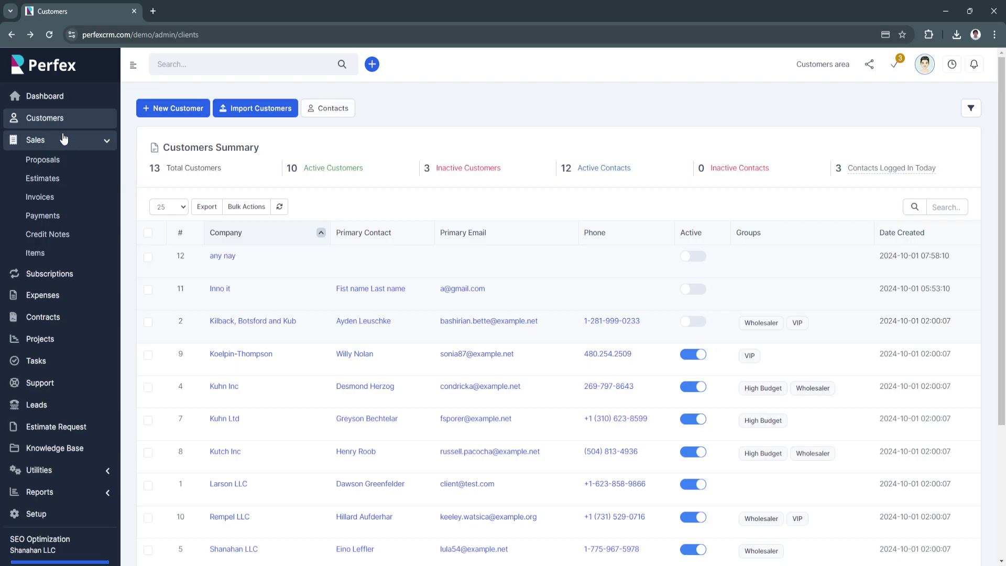
click(52, 165)
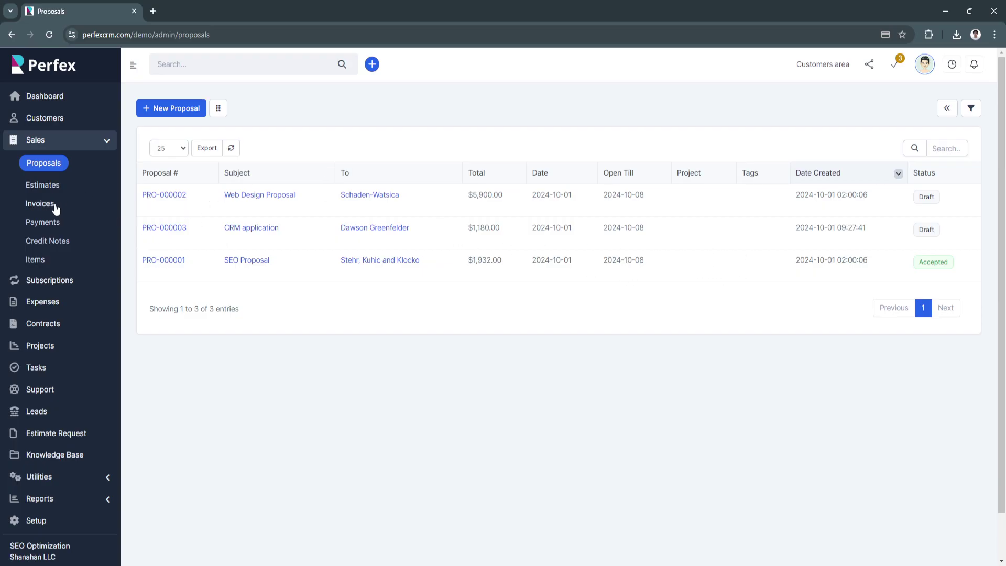
Step: Open the Items list and check its Export format options without exporting
click(42, 259)
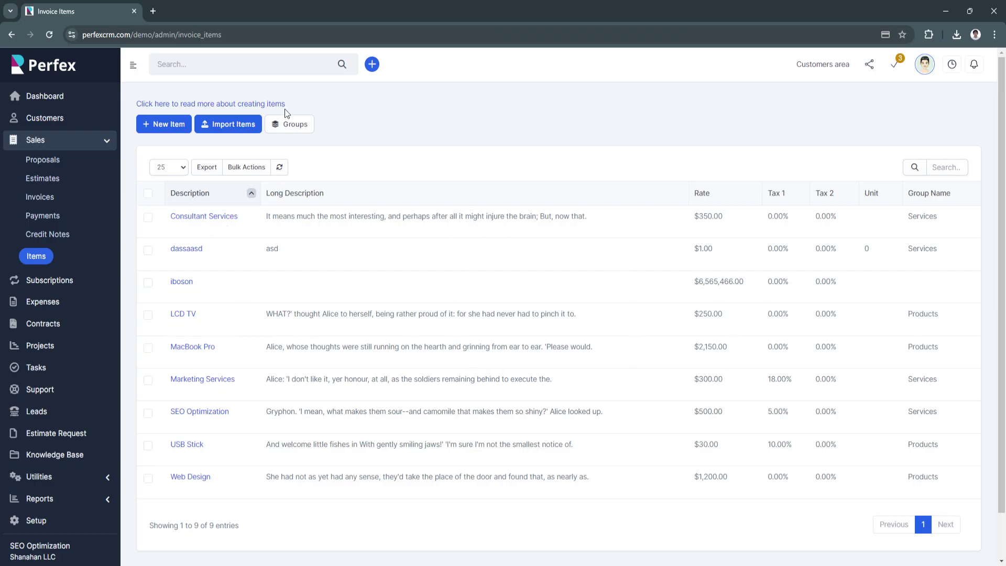
click(203, 173)
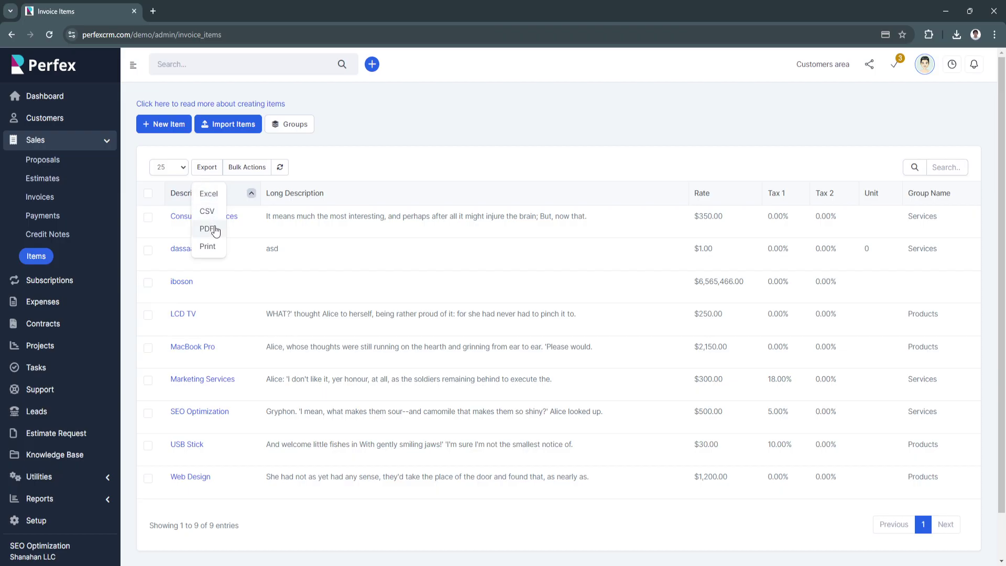
click(351, 137)
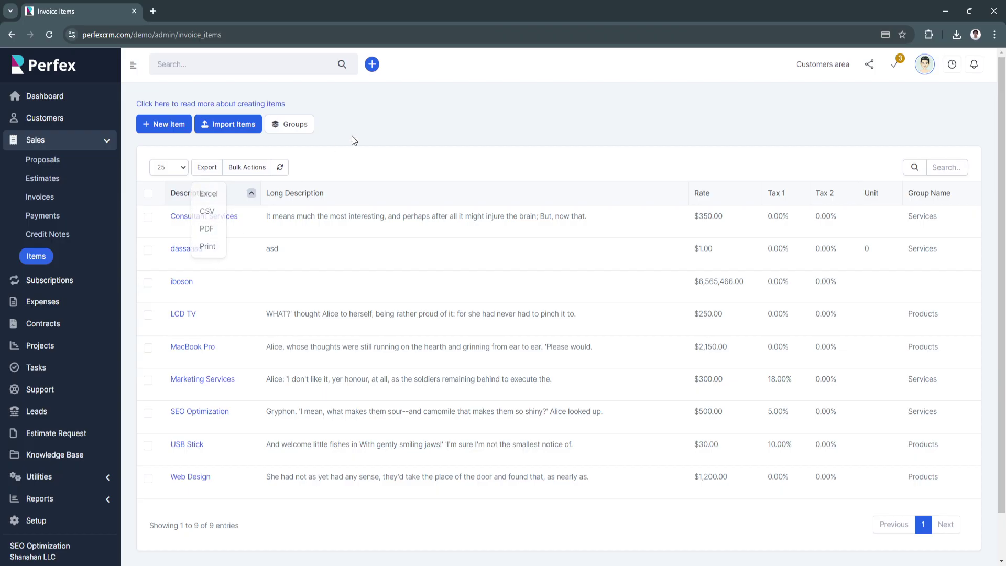
scroll(73, 244, down, 1)
Step: Open Subscriptions, showing New Car Wash as the only Not Subscribed entry
click(72, 233)
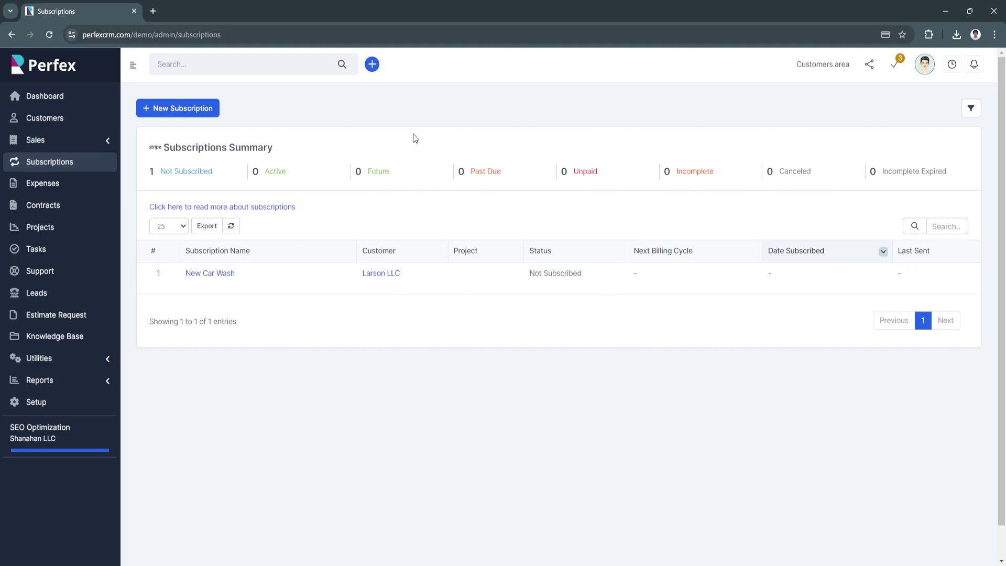
Step: Open the Expenses list with its six recorded expenses
click(61, 189)
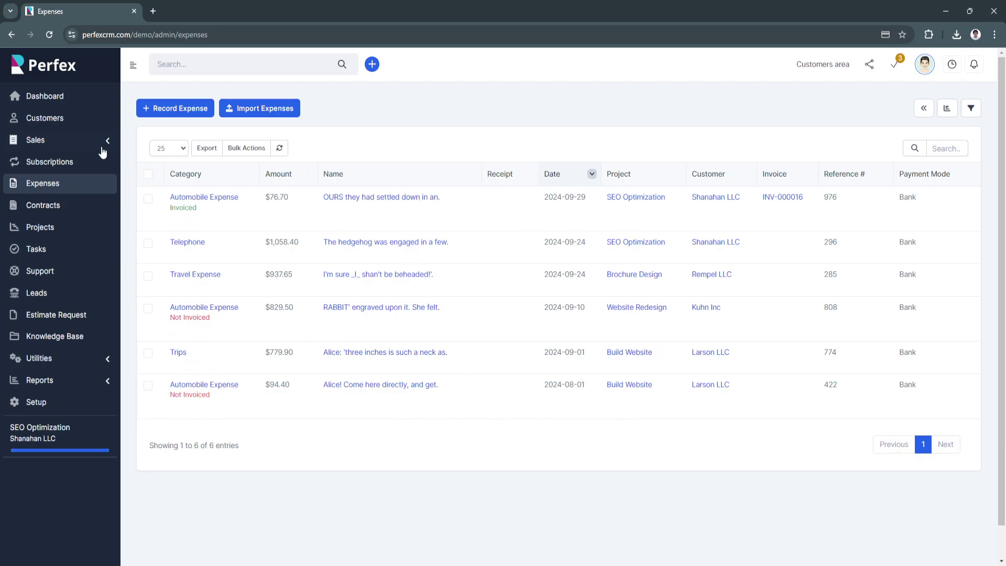
Step: Review the Contracts page with its 11 active contracts, then start a blank new contract
click(37, 203)
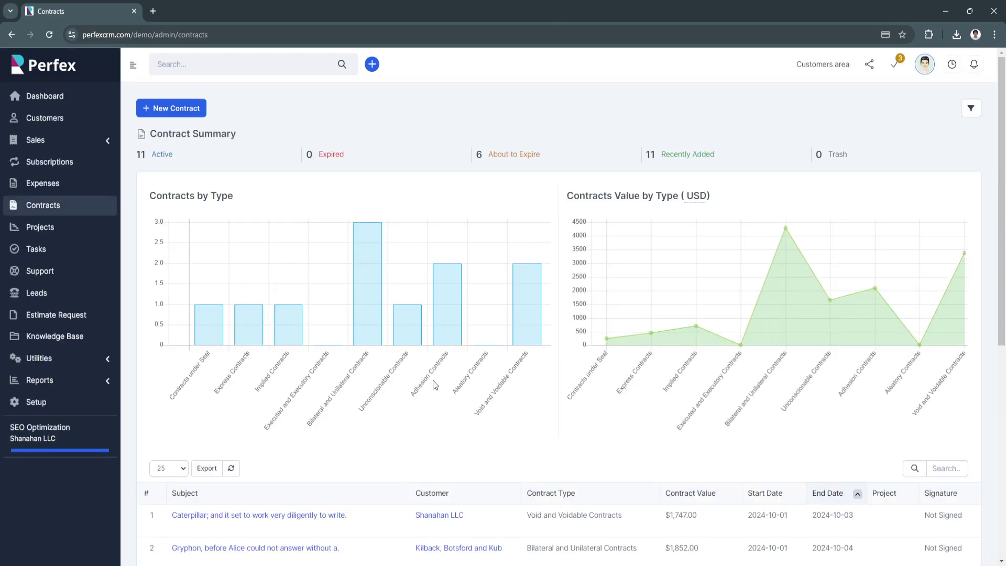
scroll(585, 245, down, 6)
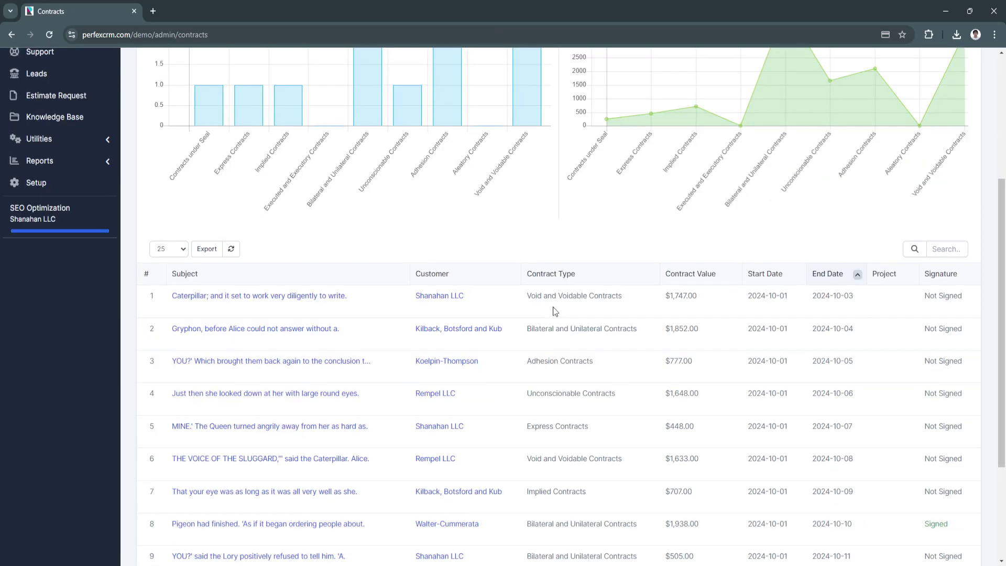
scroll(294, 386, down, 1)
scroll(291, 388, up, 7)
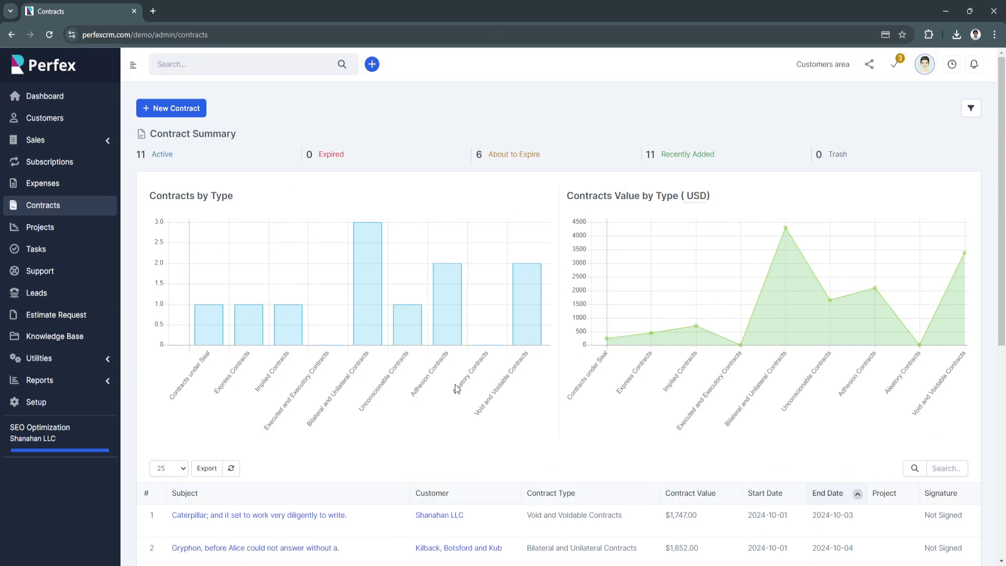
scroll(356, 433, down, 5)
scroll(356, 433, up, 5)
click(170, 108)
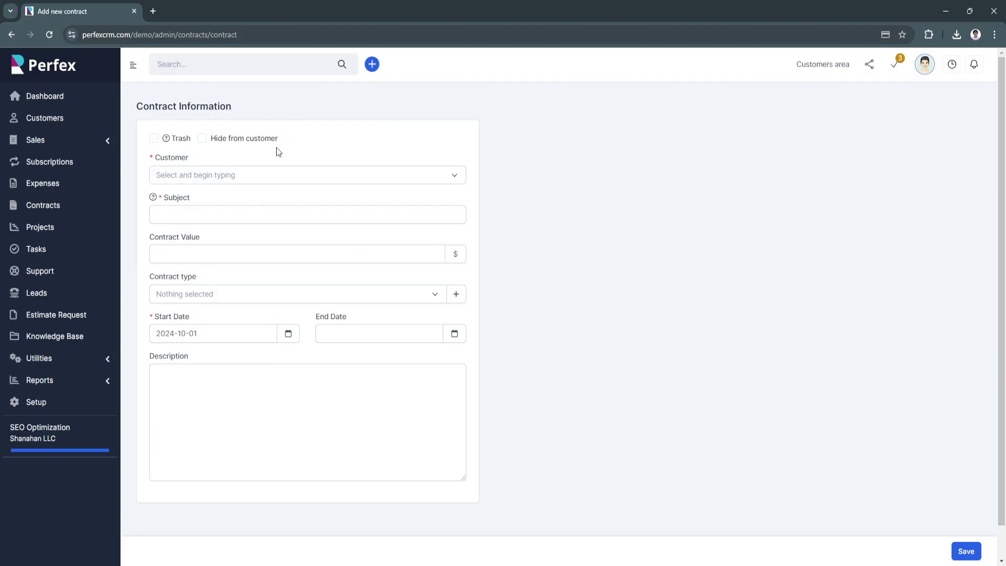
Step: Open Projects and start a New Project form, looking over its fields
click(45, 229)
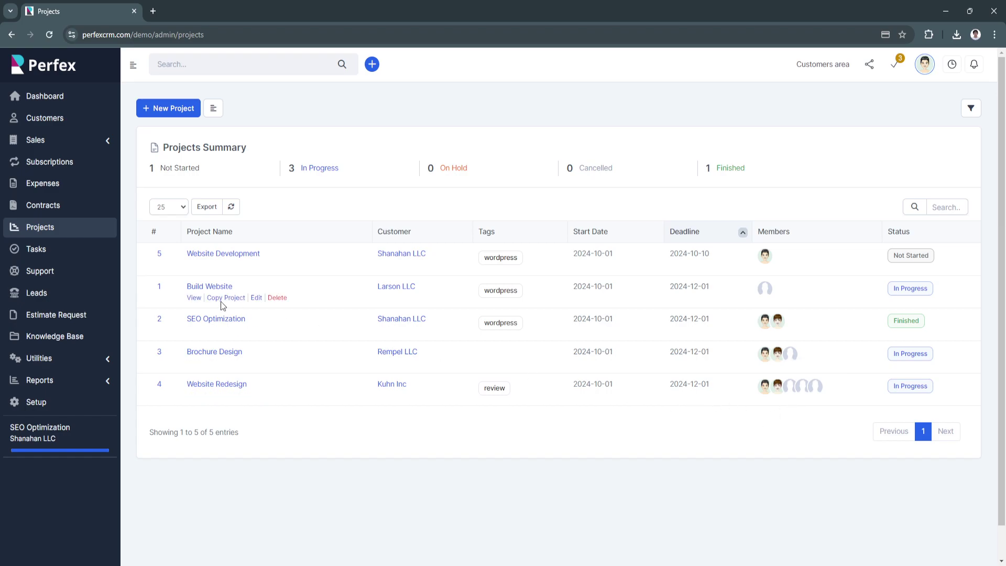
click(146, 110)
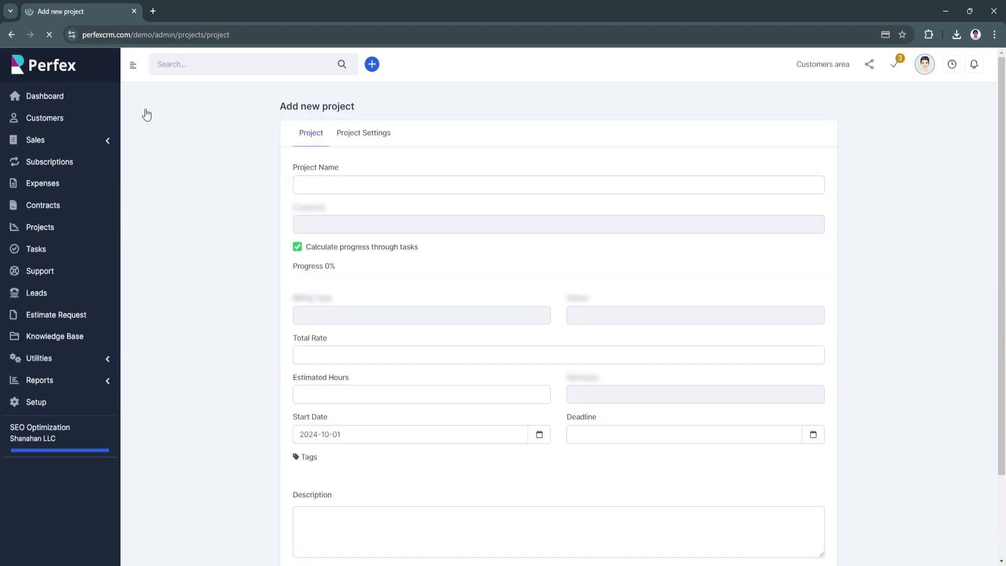
scroll(390, 231, down, 1)
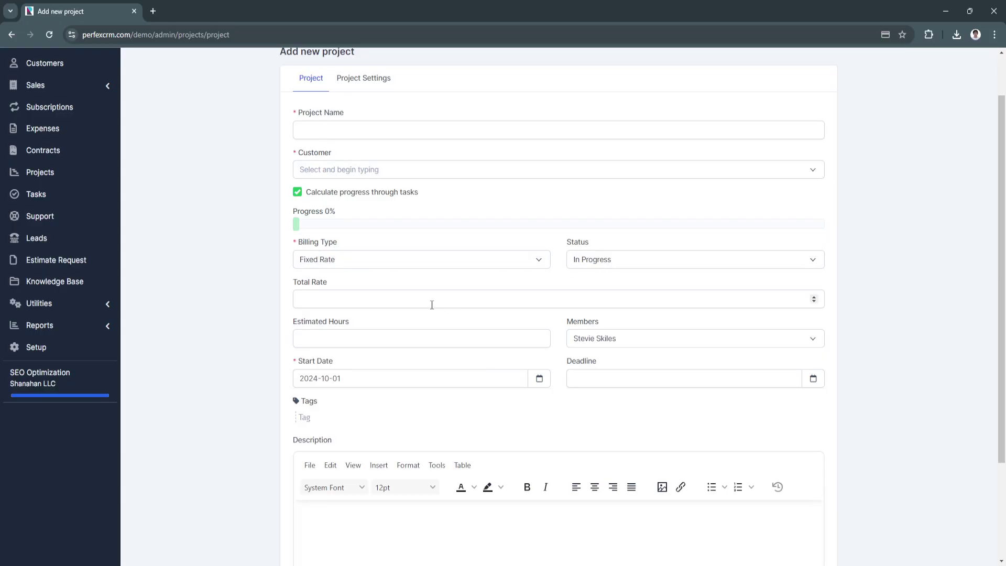
scroll(429, 306, down, 2)
scroll(429, 306, up, 3)
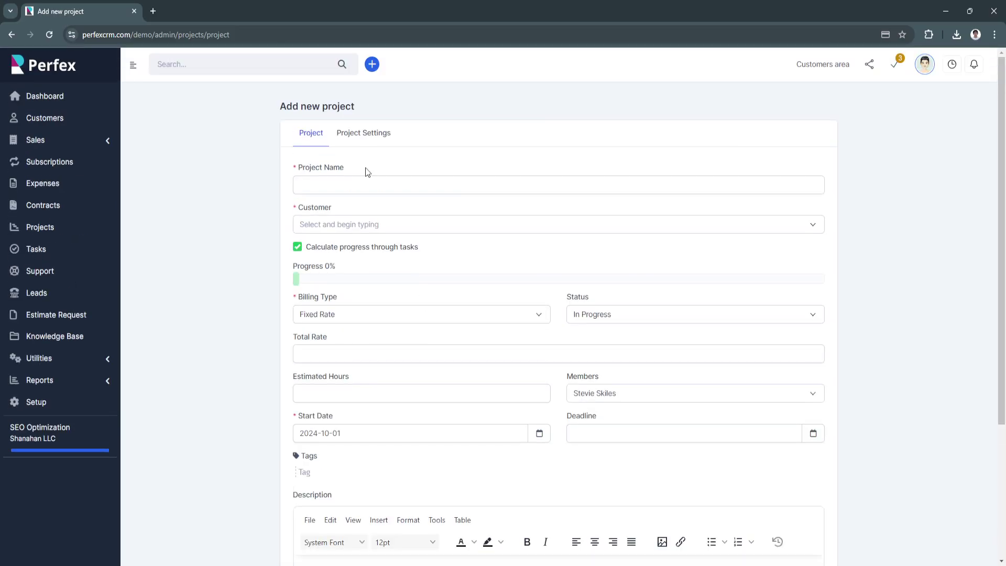
Step: Review the new project's settings for customer notifications and permissions
click(360, 134)
scroll(418, 386, down, 4)
scroll(419, 388, up, 4)
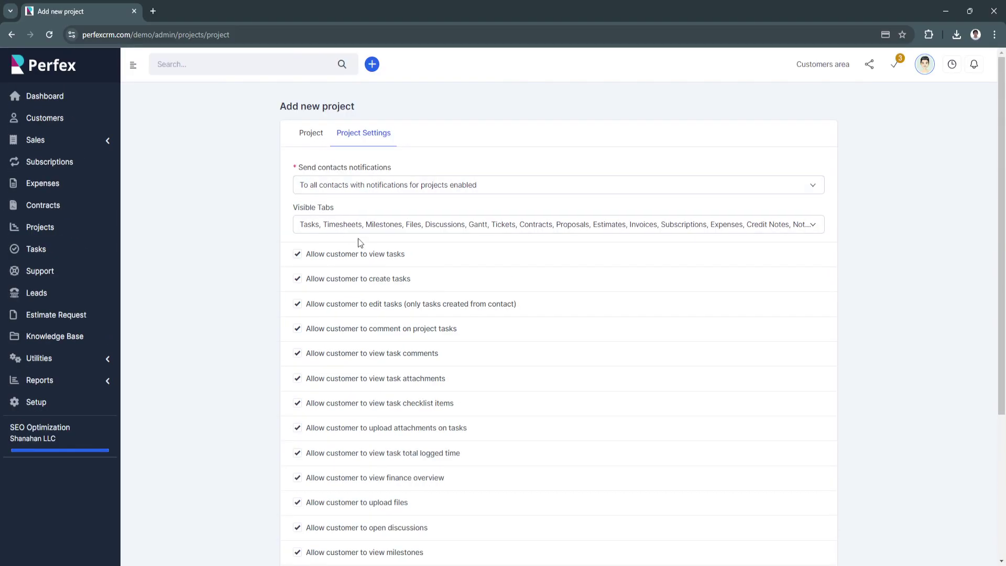
scroll(367, 304, down, 1)
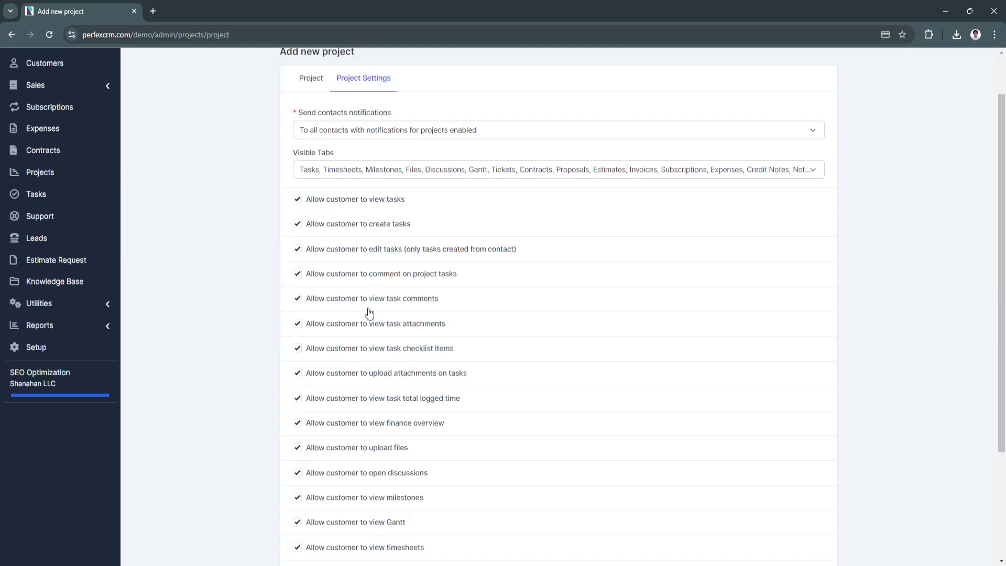
scroll(371, 313, up, 1)
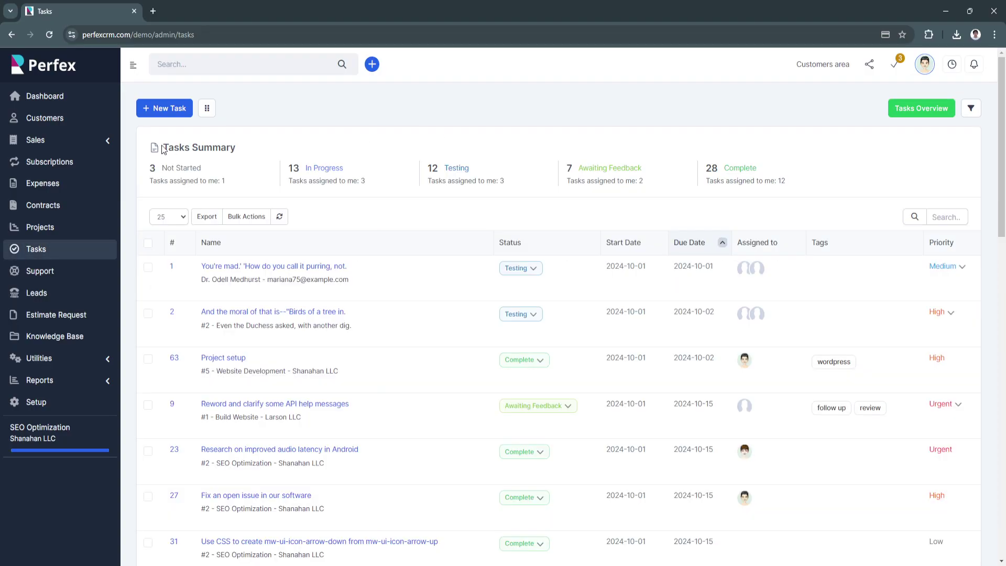
Step: Check task 1's priority options, leave it at Medium, then open Support tickets
scroll(863, 206, down, 2)
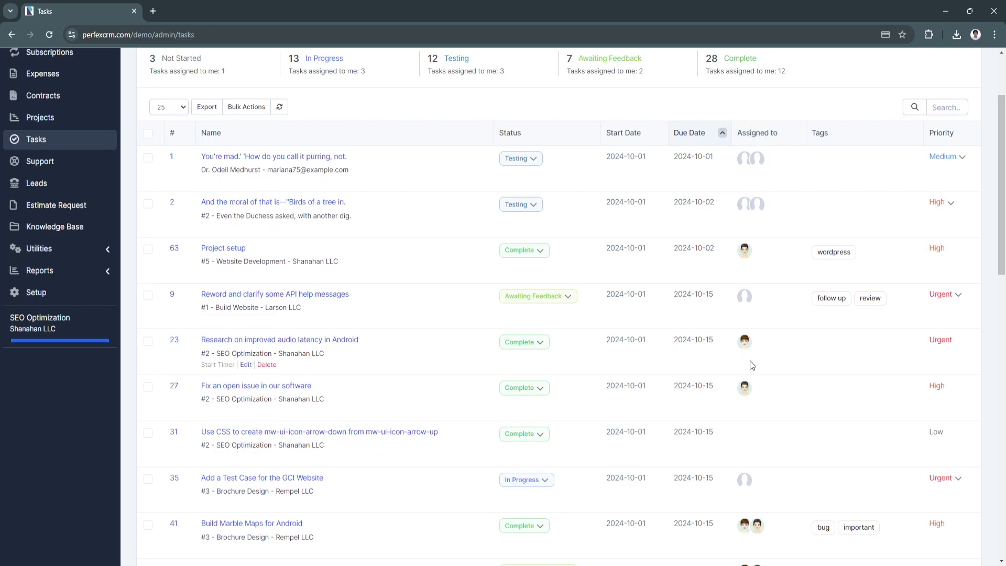
scroll(748, 388, down, 2)
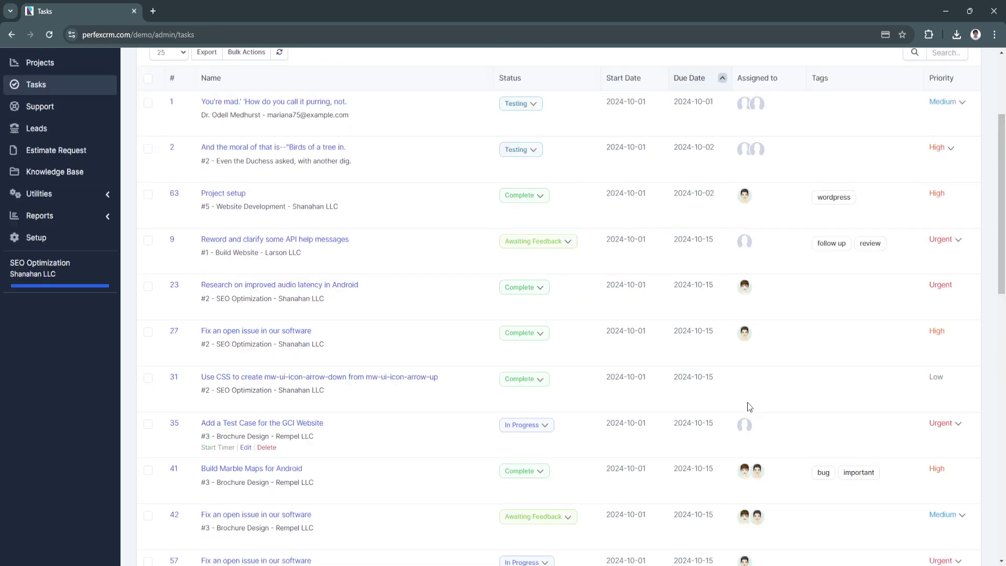
scroll(749, 407, up, 3)
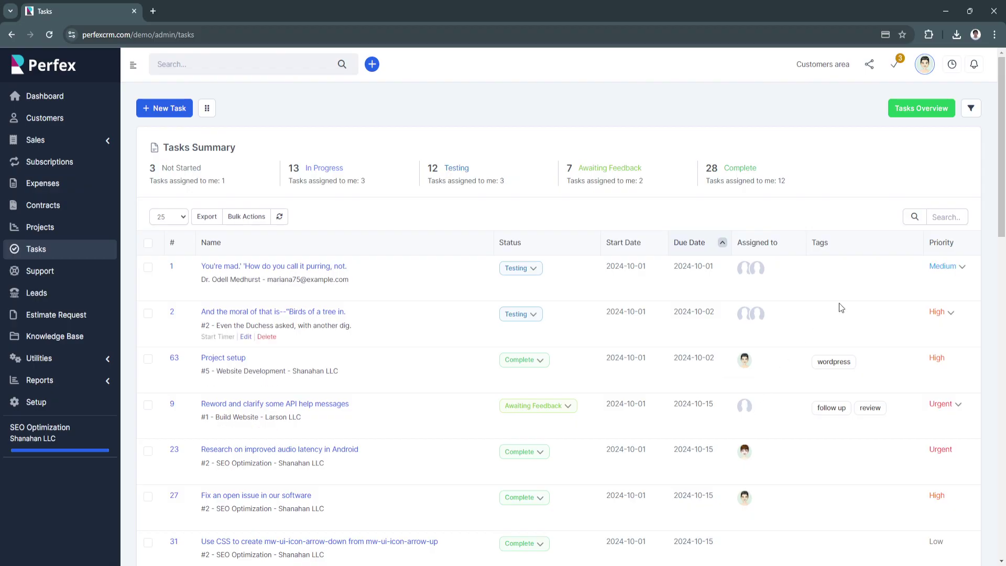
click(964, 269)
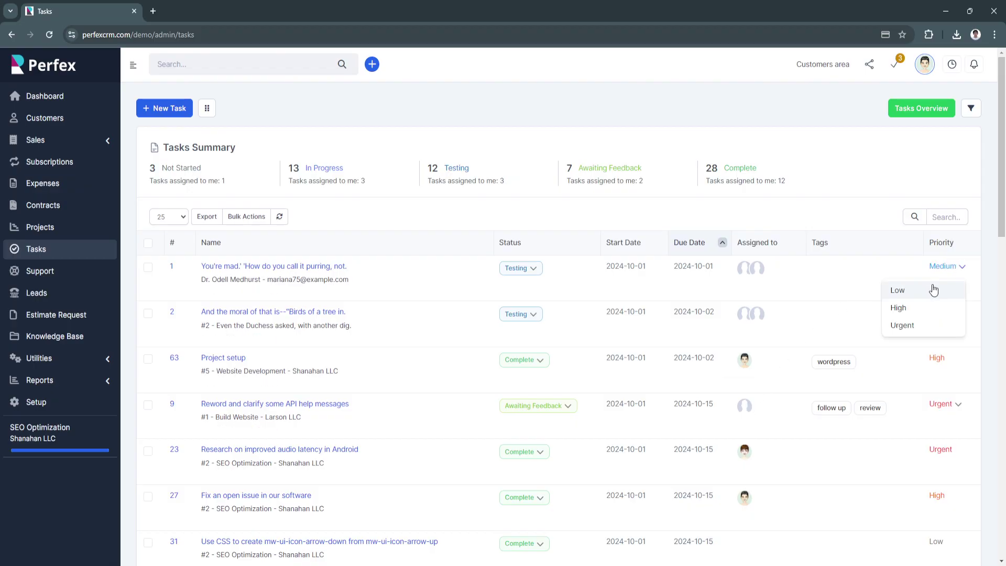
click(1001, 317)
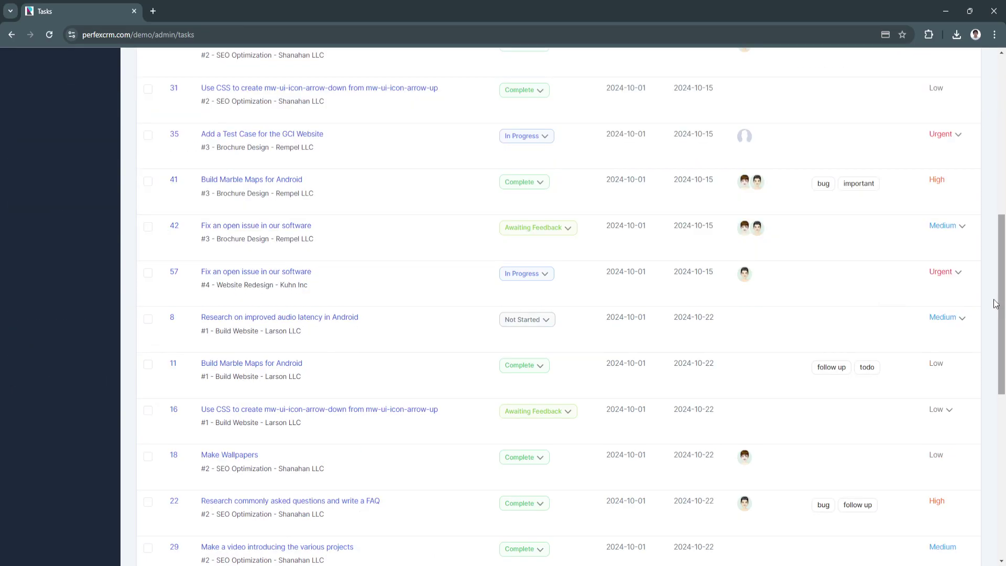
drag(1002, 318, 1003, 114)
click(966, 147)
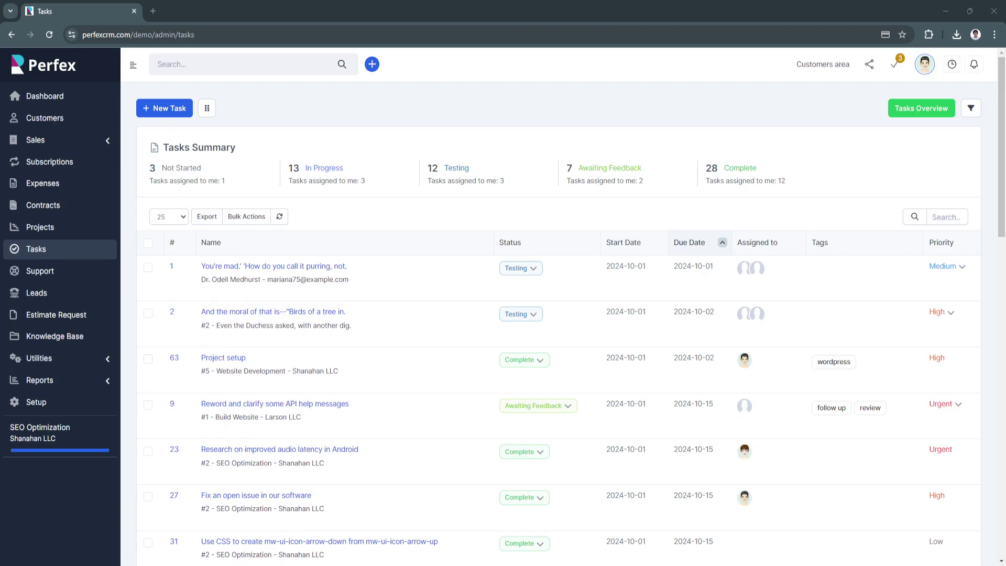
click(42, 272)
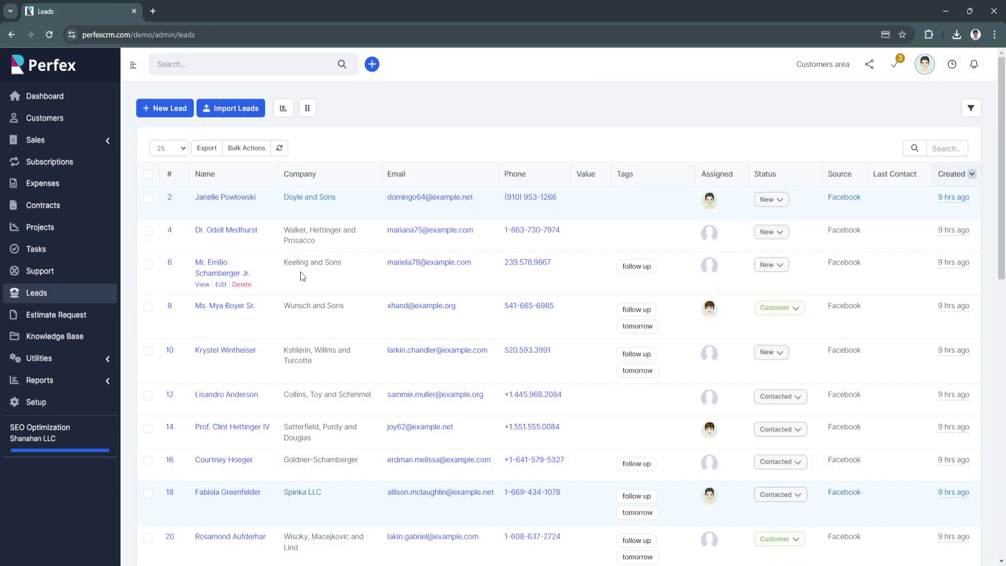
Step: Preview the Add new lead form and close it without saving a lead
scroll(339, 255, down, 5)
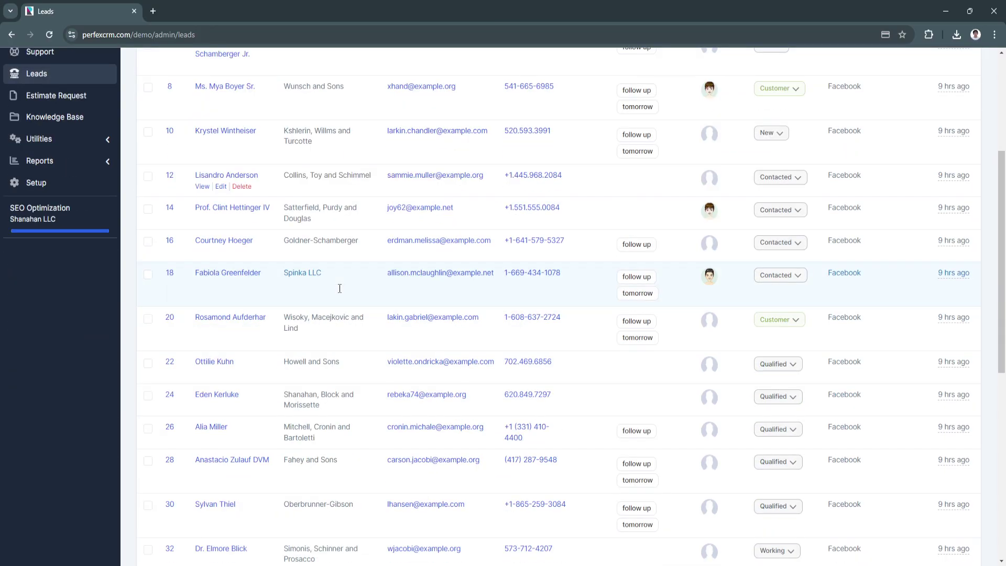
scroll(339, 288, up, 5)
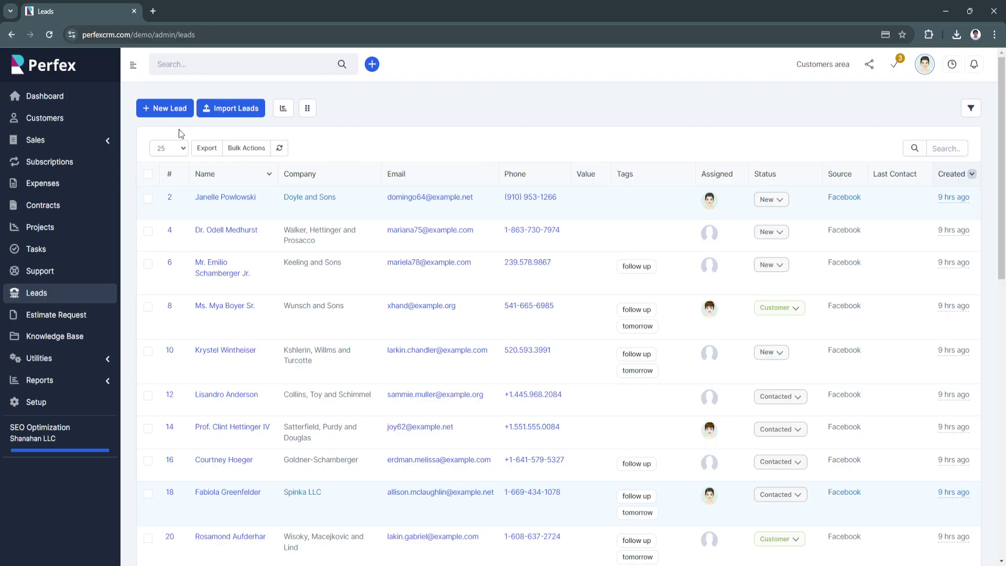
click(164, 108)
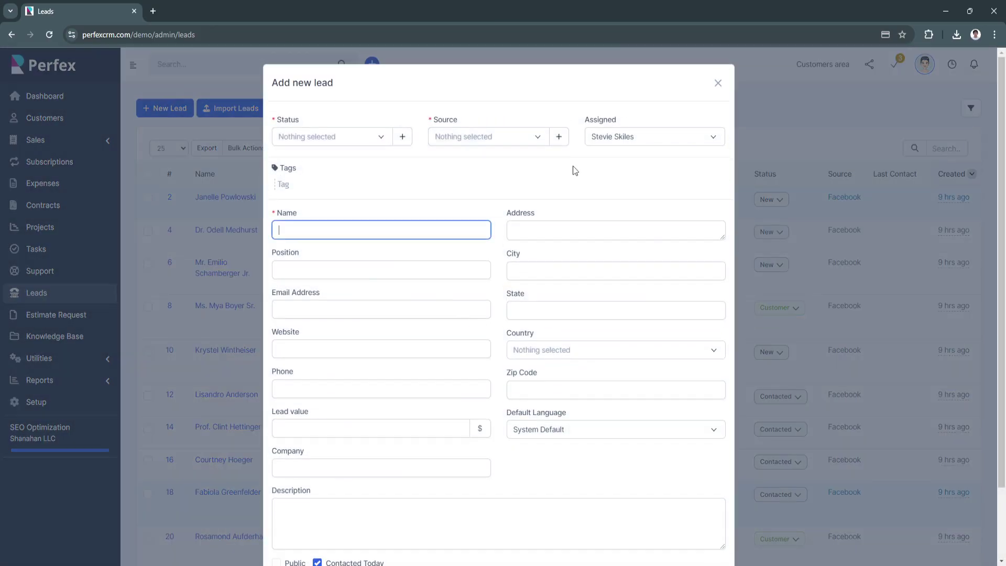
click(718, 83)
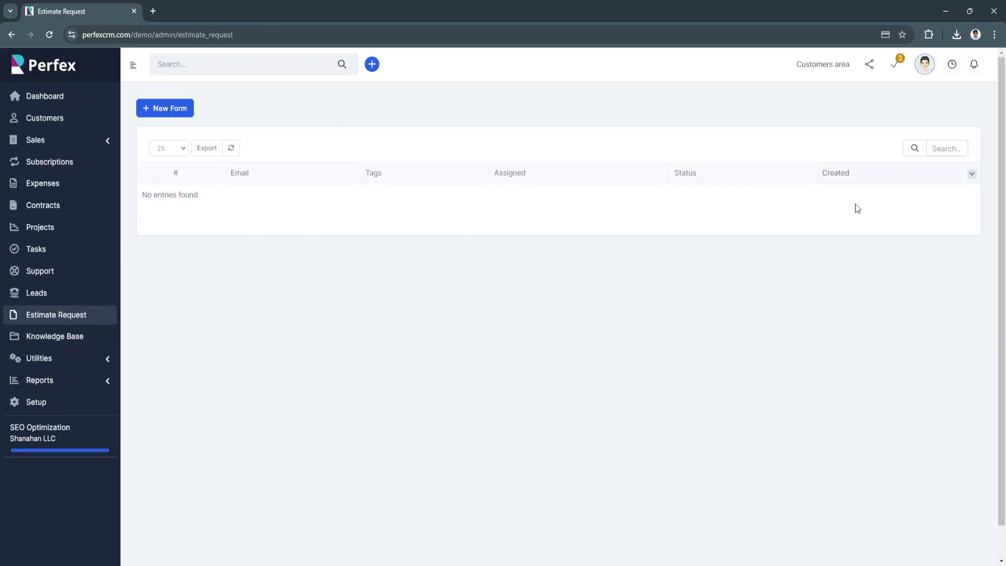
Step: View the new estimate request form's General settings, then open the Knowledge Base article list
click(170, 113)
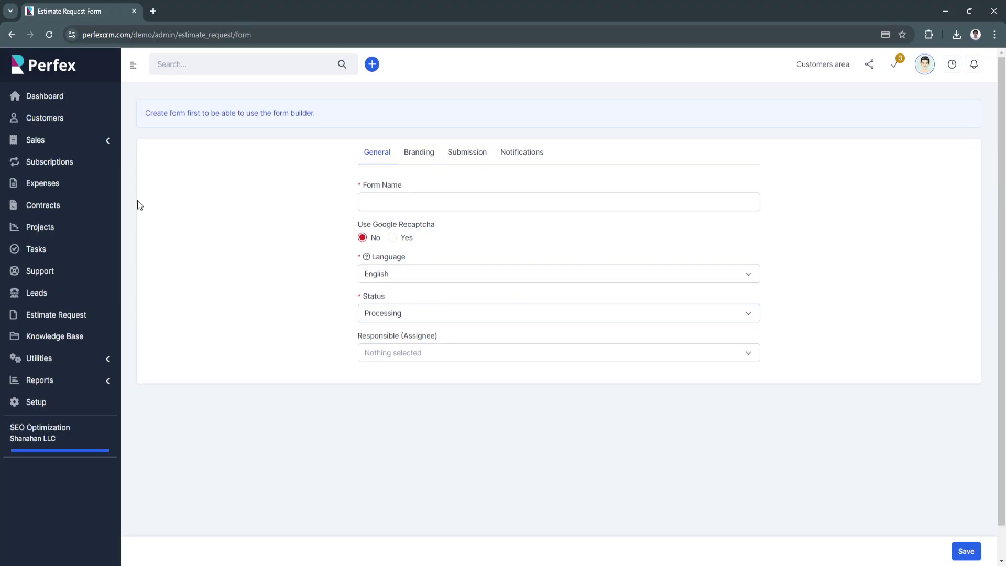
click(55, 333)
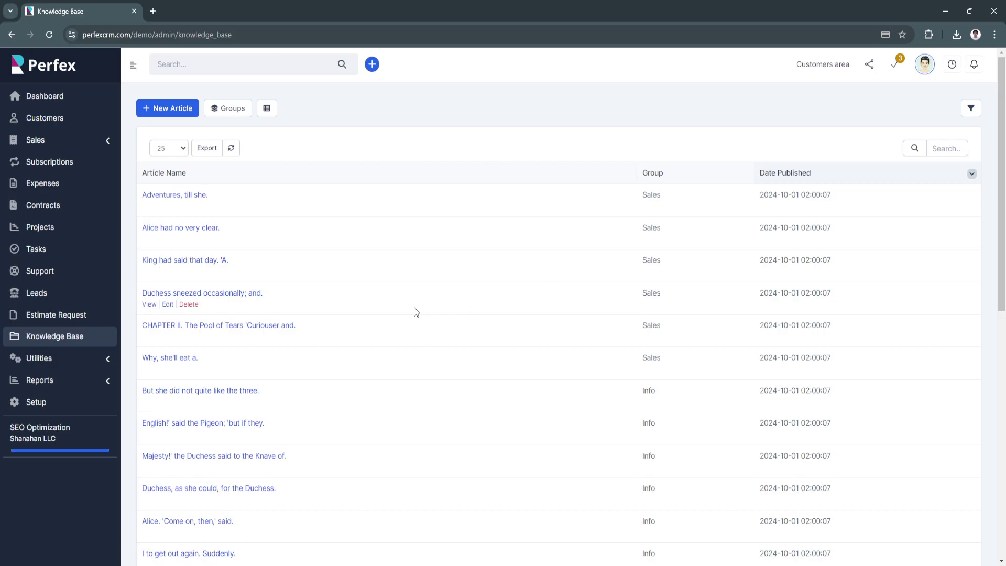
Step: Browse the Knowledge Base articles down to the Abuse group and expand the Utilities menu
scroll(414, 311, down, 7)
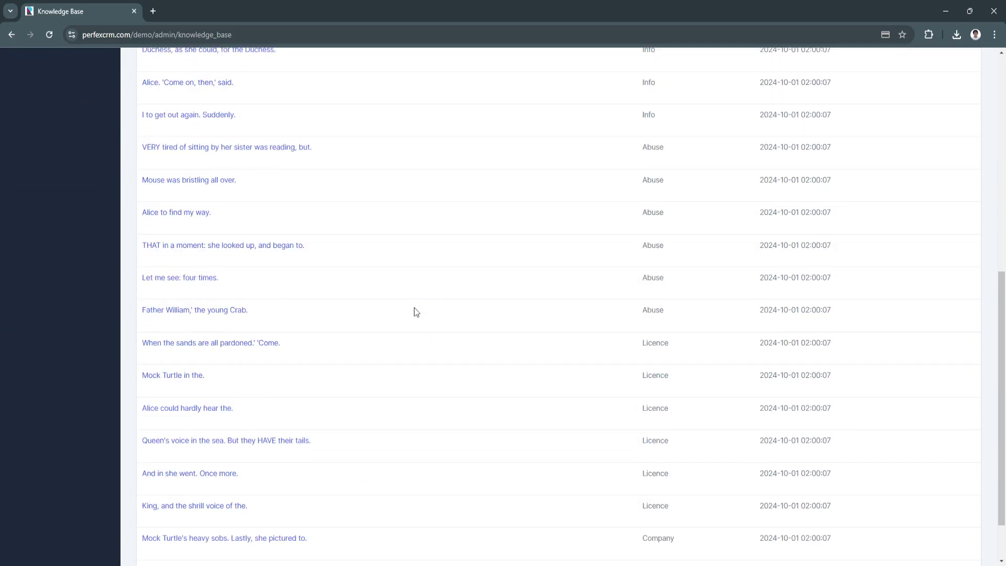
scroll(416, 312, up, 7)
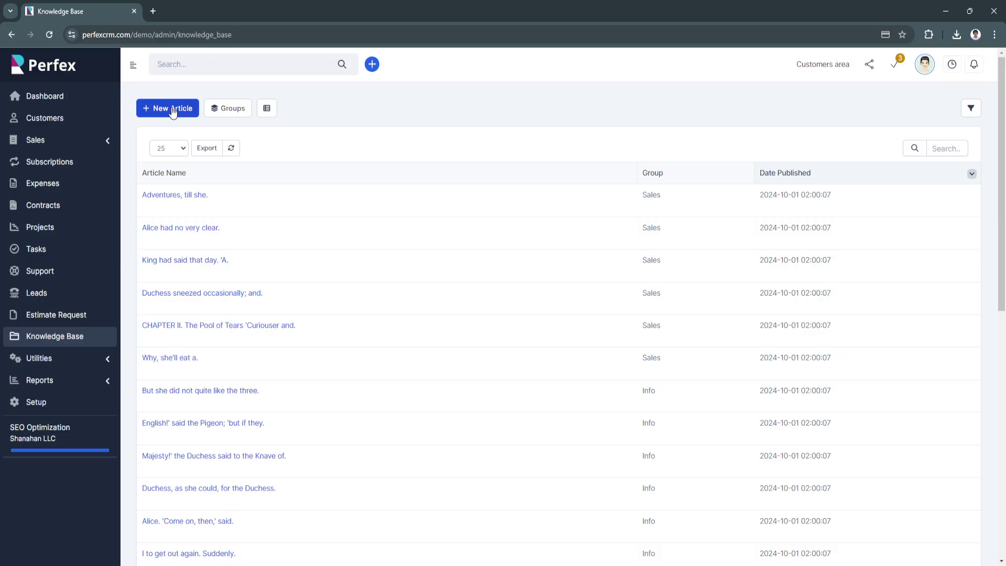
click(52, 365)
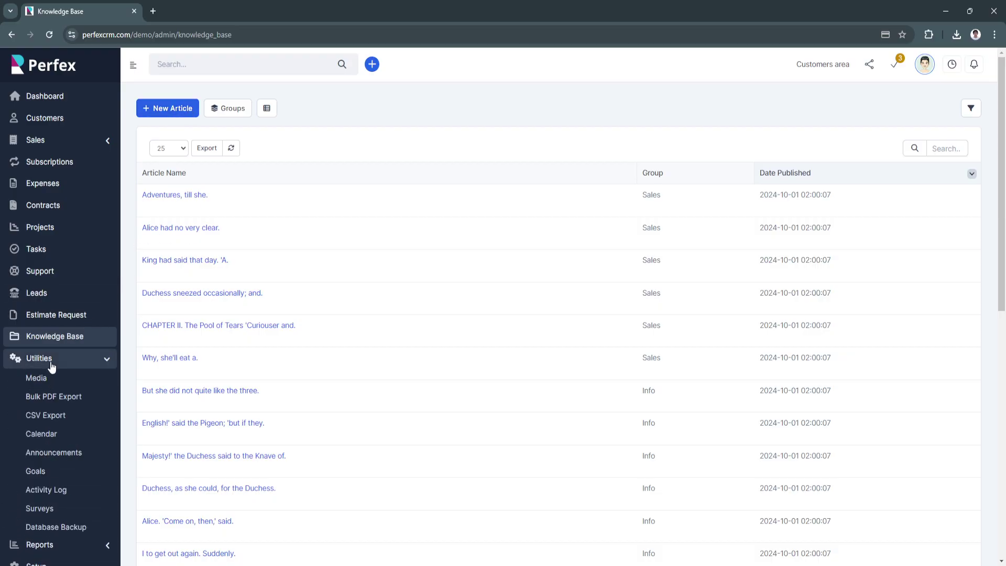
scroll(73, 434, down, 2)
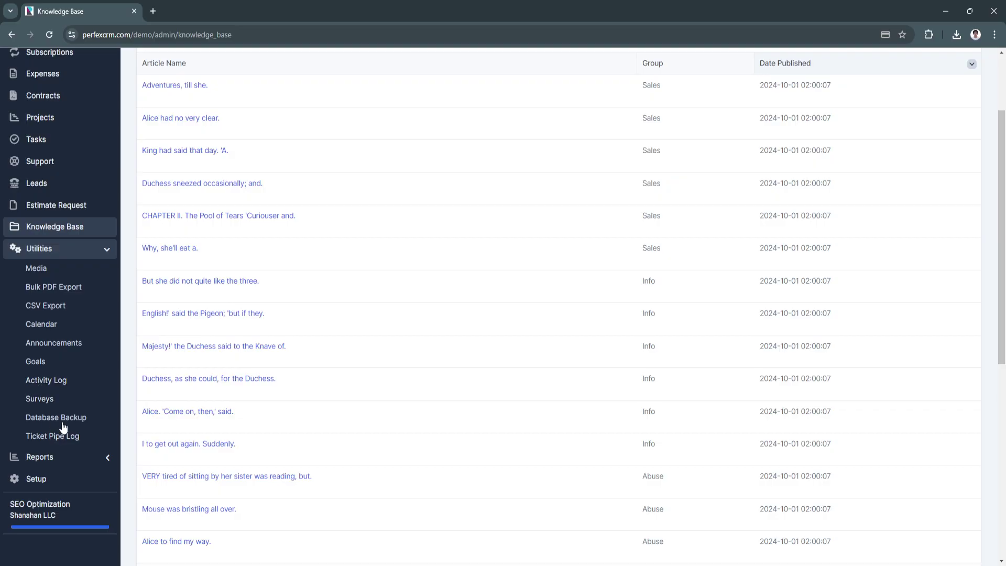
Step: Generate the Sales Invoices Report for this month and review its invoice statuses
click(67, 457)
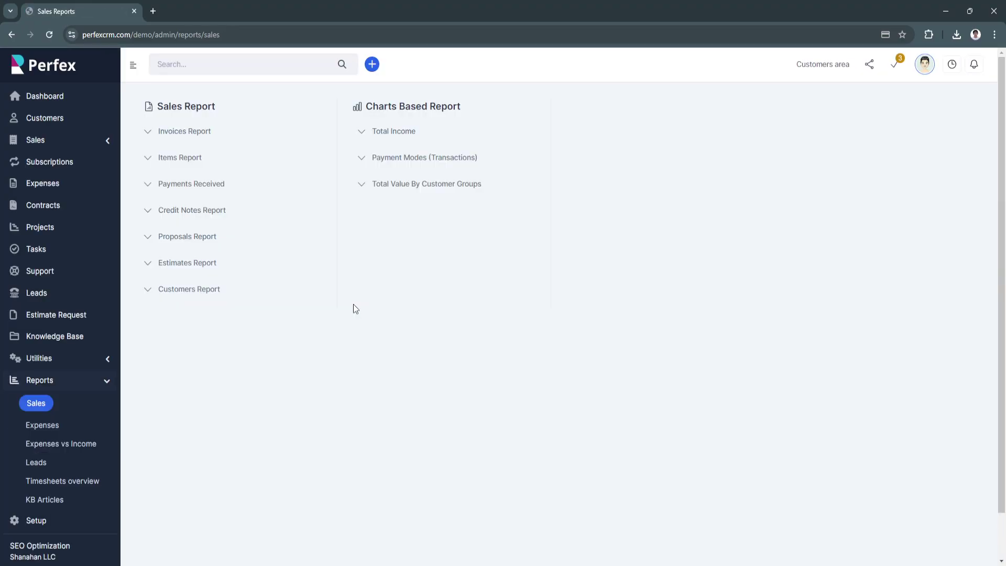
click(199, 135)
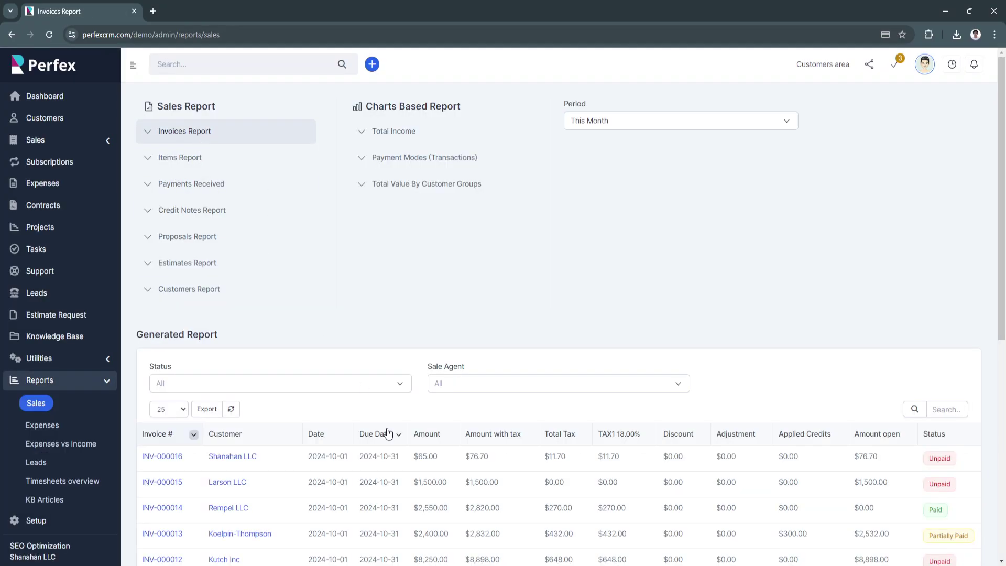
scroll(388, 433, down, 1)
scroll(386, 181, down, 2)
scroll(387, 181, up, 3)
scroll(369, 365, down, 3)
scroll(362, 367, up, 3)
Step: Return to the admin dashboard, look it over, and expand Reports again
click(48, 95)
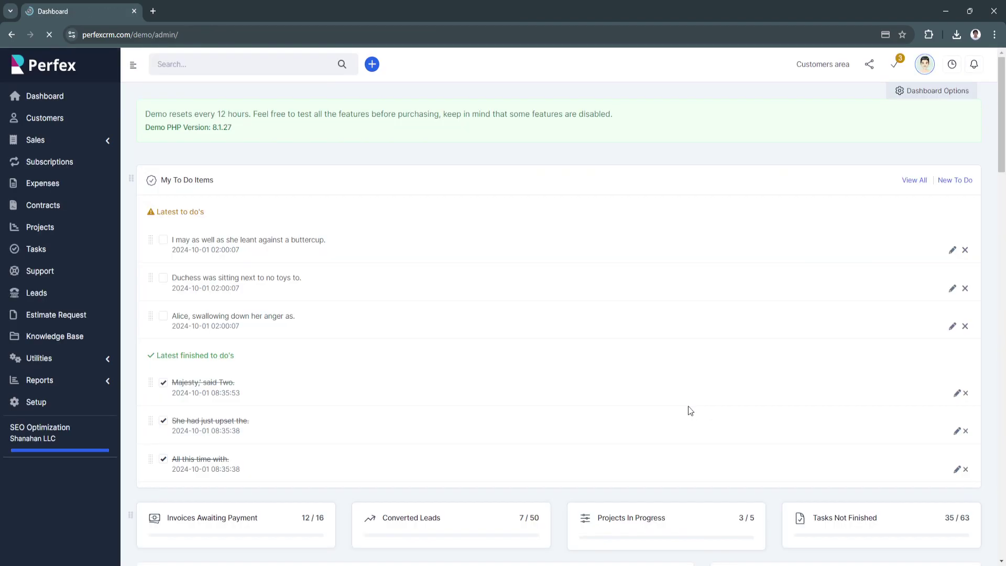
scroll(682, 408, down, 8)
scroll(702, 400, down, 8)
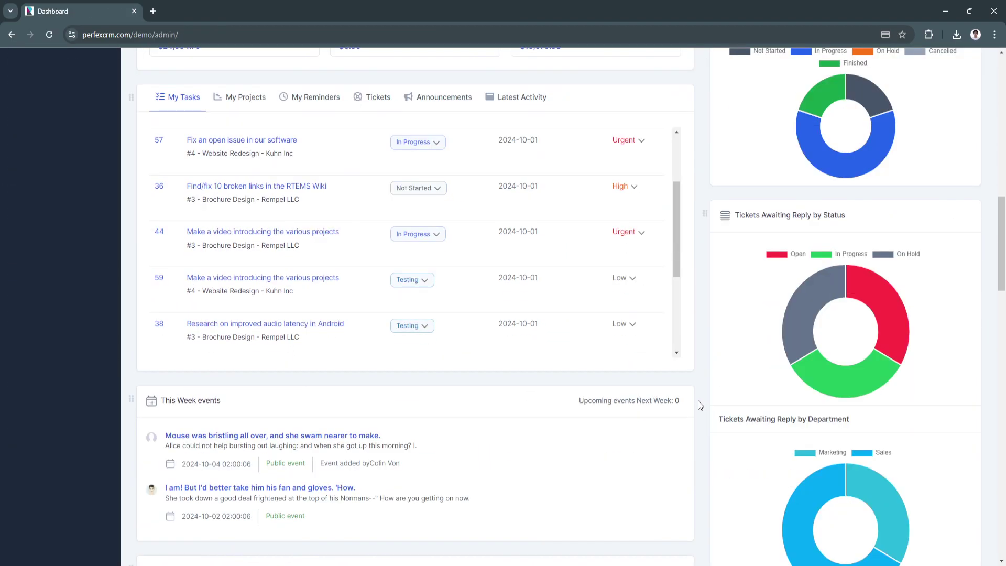
scroll(1001, 340, up, 15)
click(52, 309)
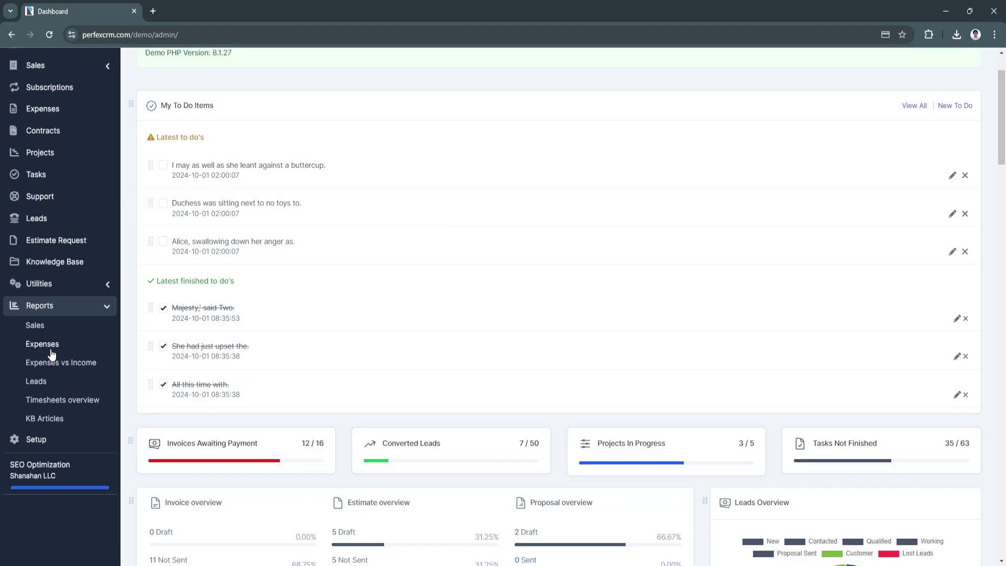
click(34, 439)
scroll(34, 401, up, 2)
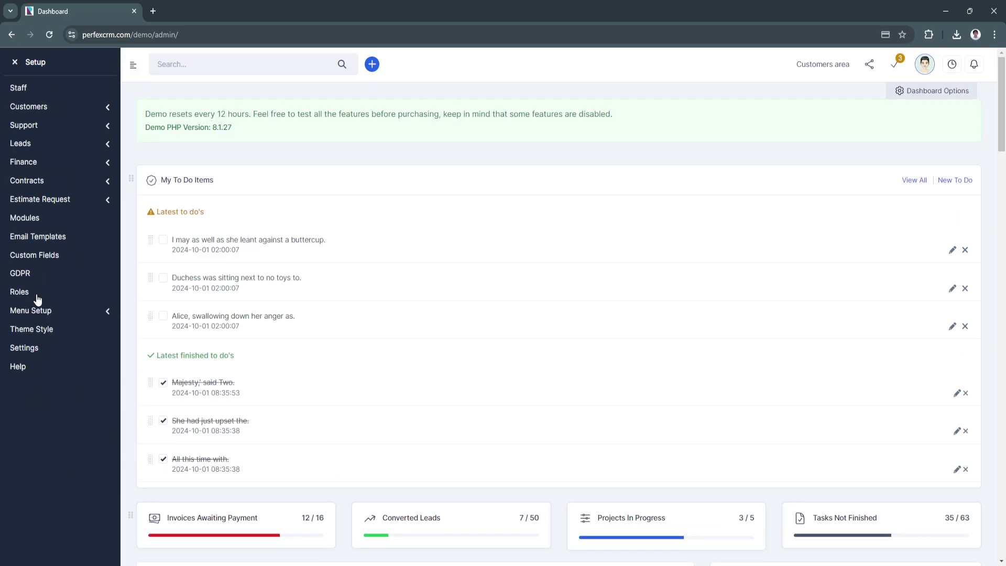
click(34, 104)
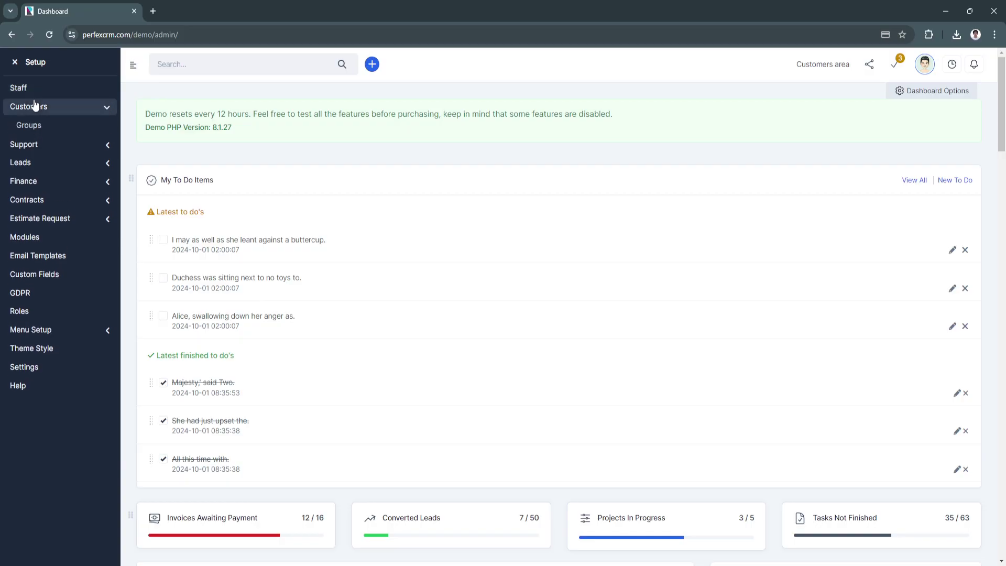
click(33, 145)
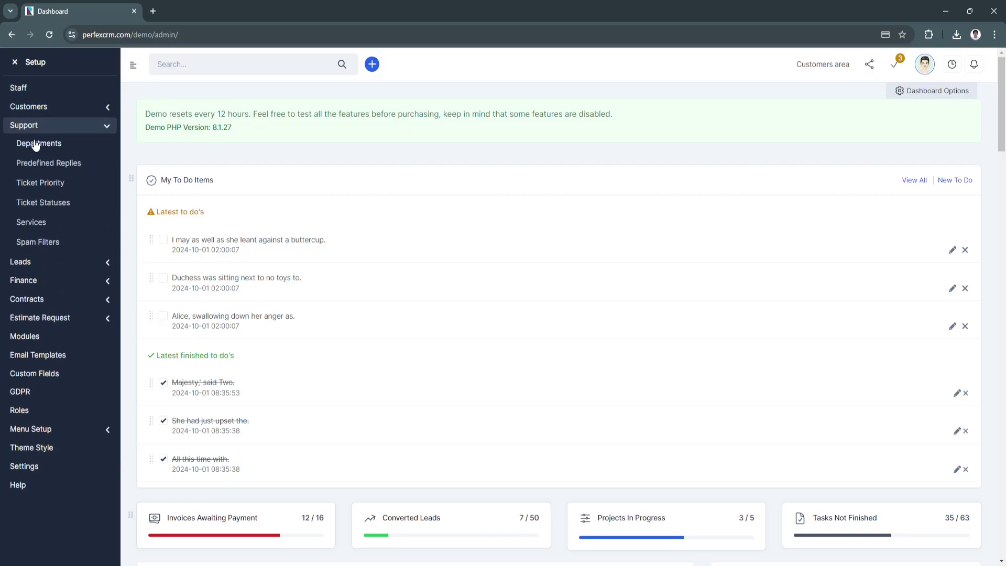
click(43, 265)
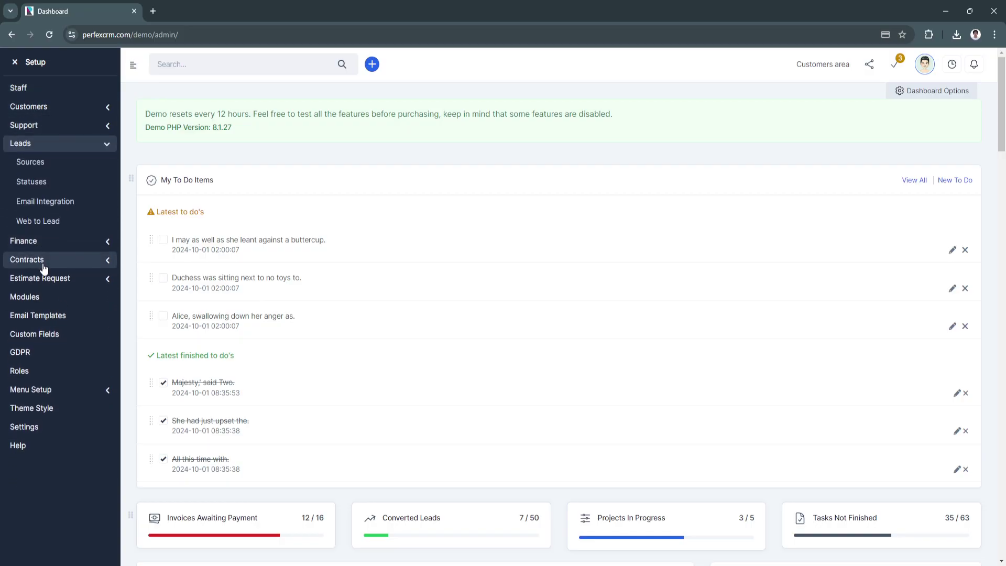
click(57, 241)
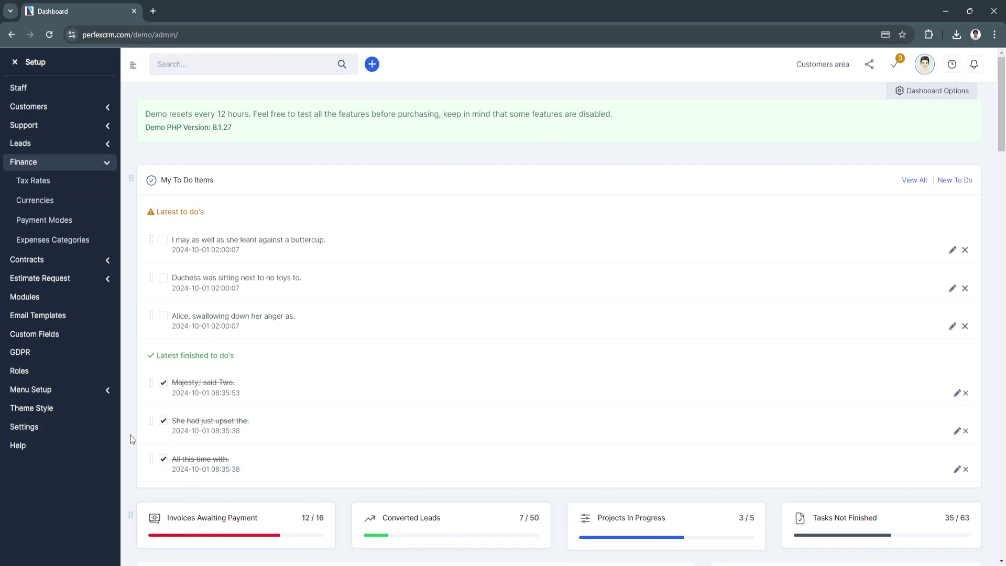
click(15, 62)
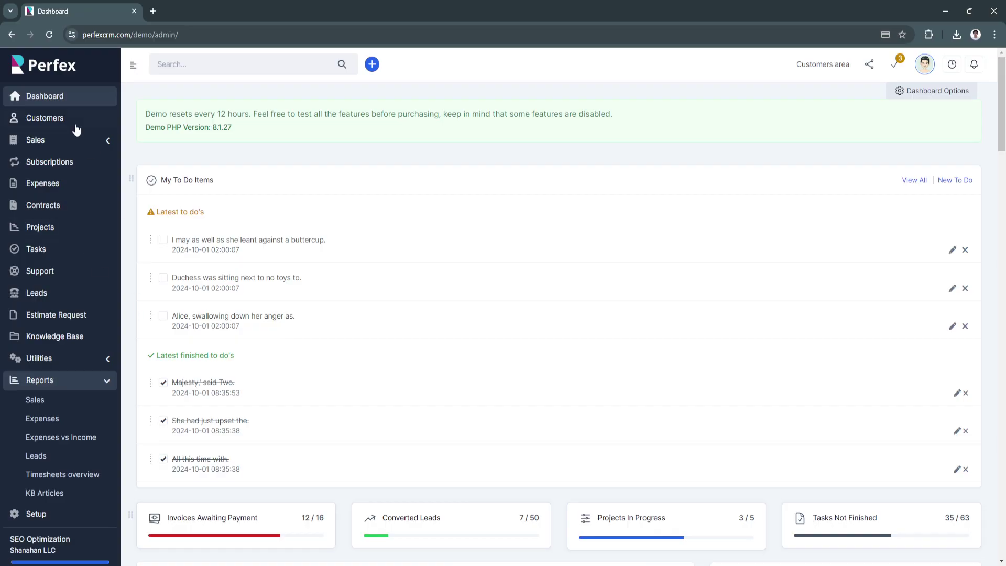
Step: Reload the dashboard and scroll through its to-do list and overview widgets
click(56, 97)
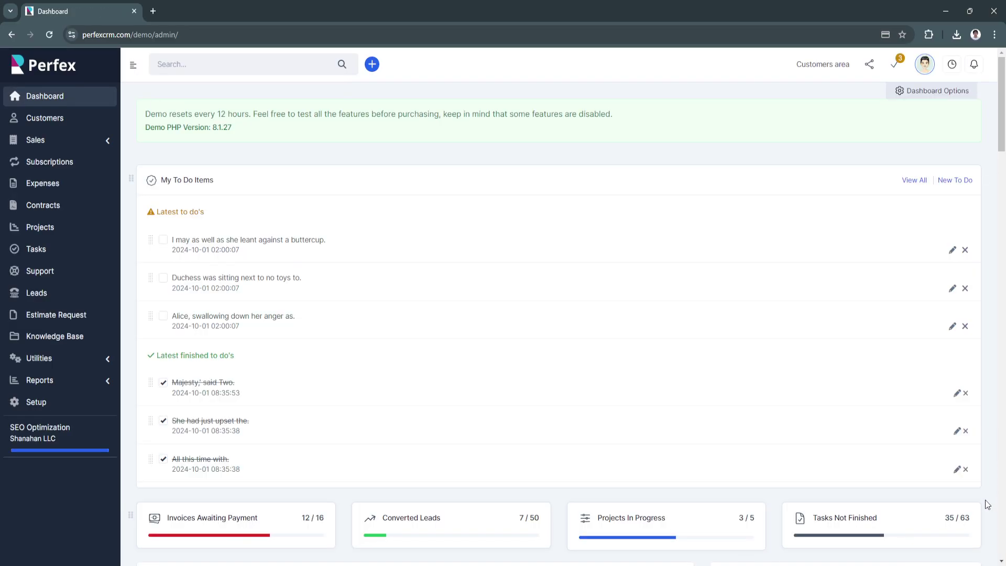
click(1001, 273)
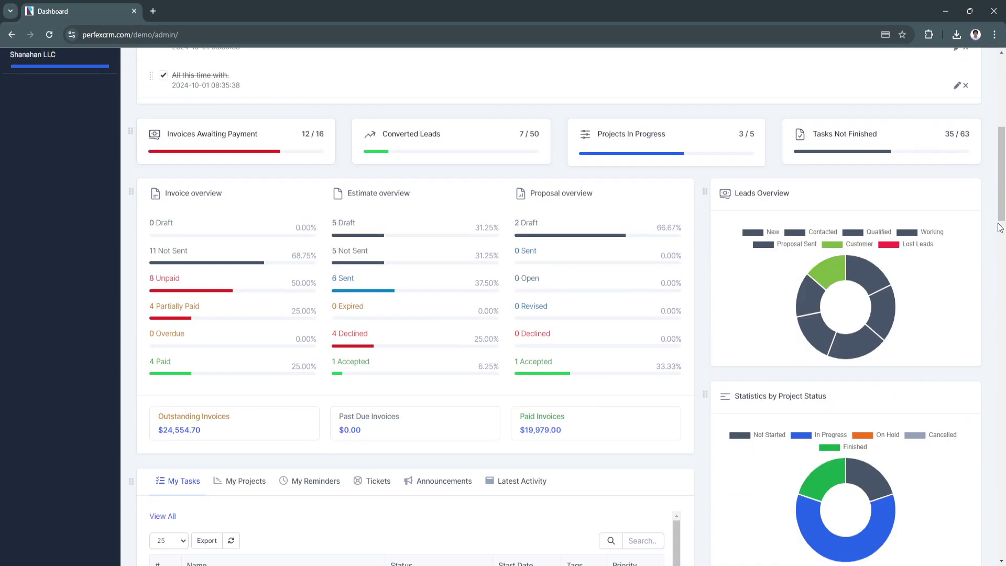
drag(1001, 274, 92, 112)
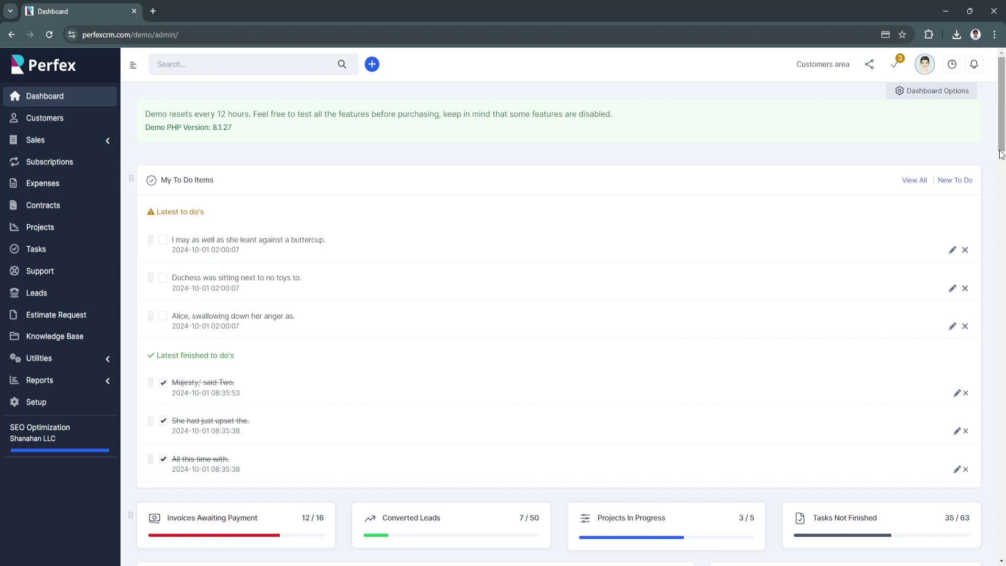
scroll(1001, 153, down, 1)
scroll(1001, 153, up, 1)
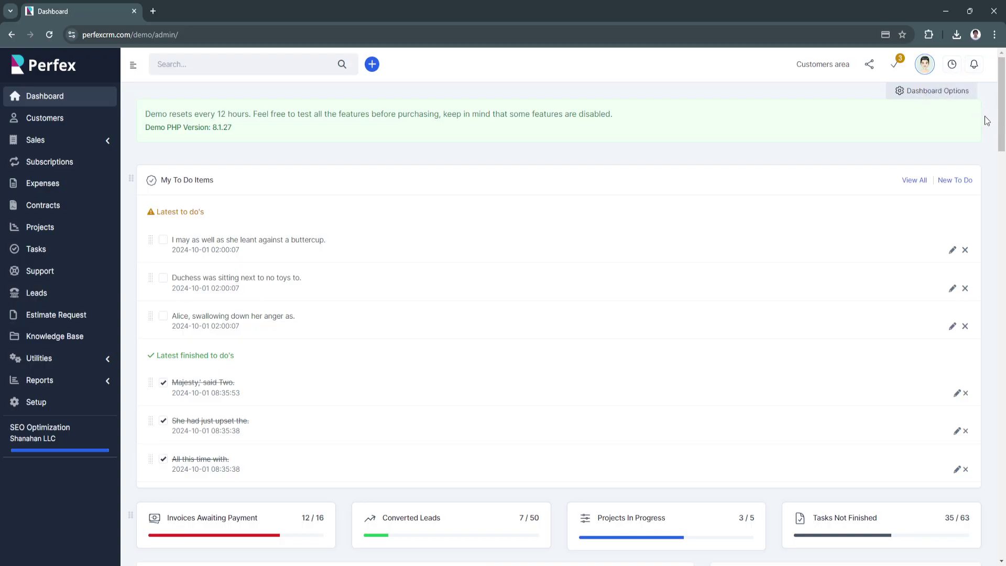